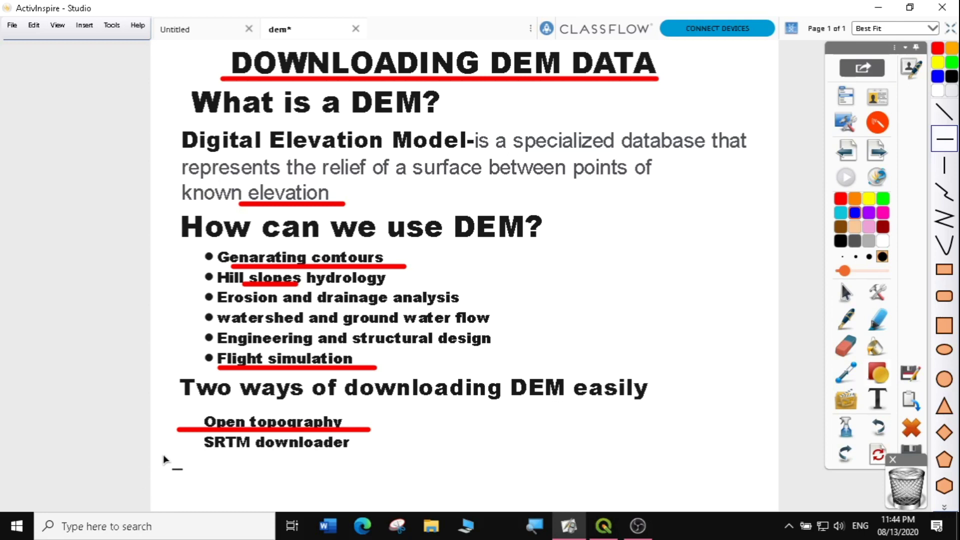
Underline the words "SRTM downloader" with a thick blue horizontal line.
{"action": "left_click_drag", "start_coordinate": [183, 455], "coordinate": [372, 453]}
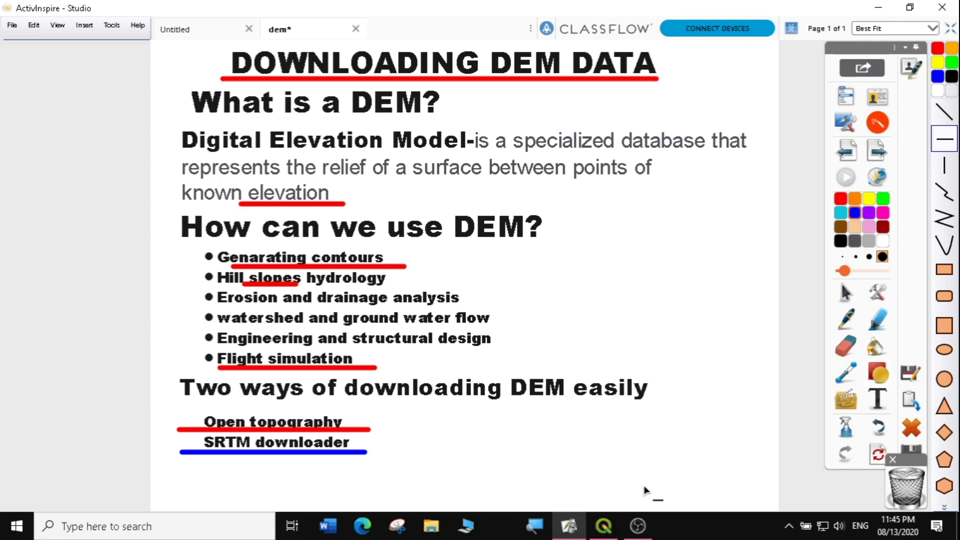
Switch to QGIS and start a new empty project.
{"action": "mouse_move", "coordinate": [602, 523]}
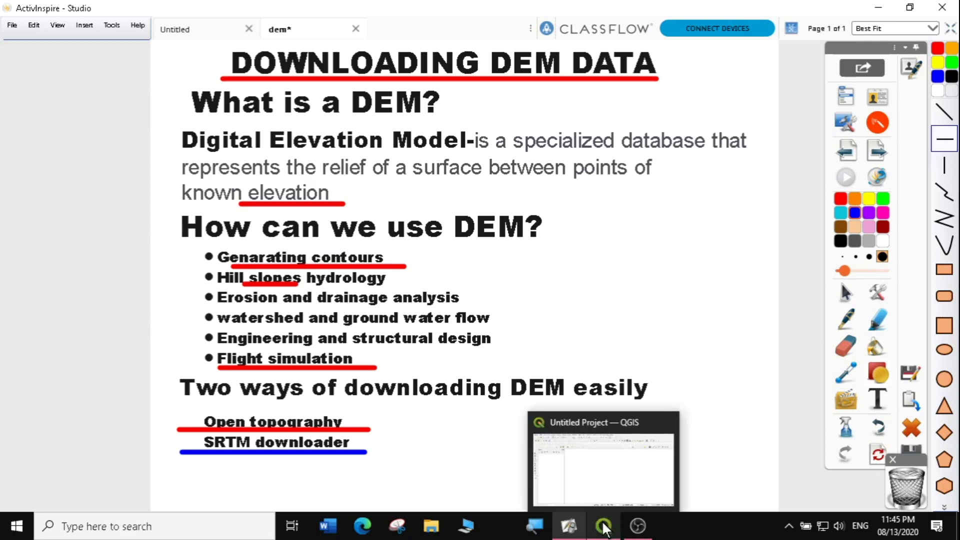
{"action": "left_click", "coordinate": [603, 524]}
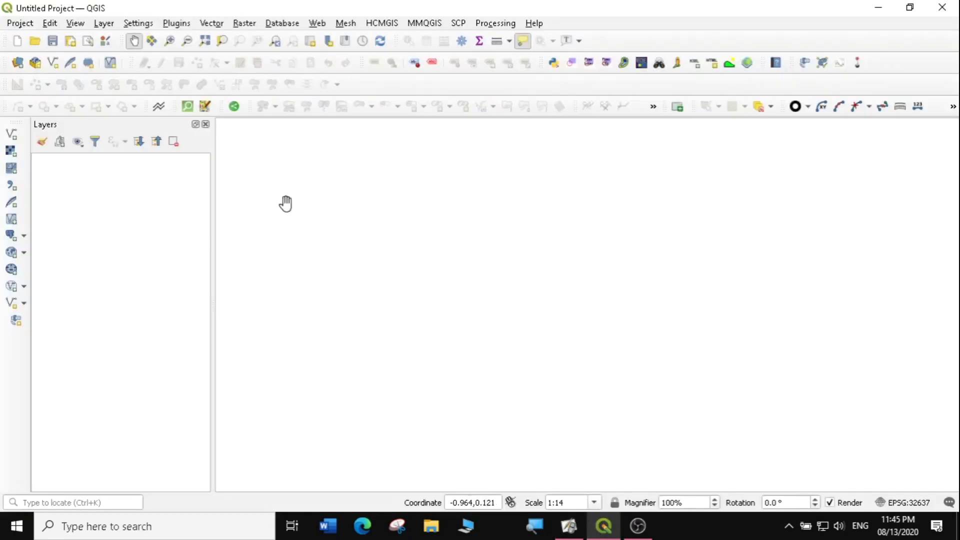
{"action": "left_click", "coordinate": [13, 24]}
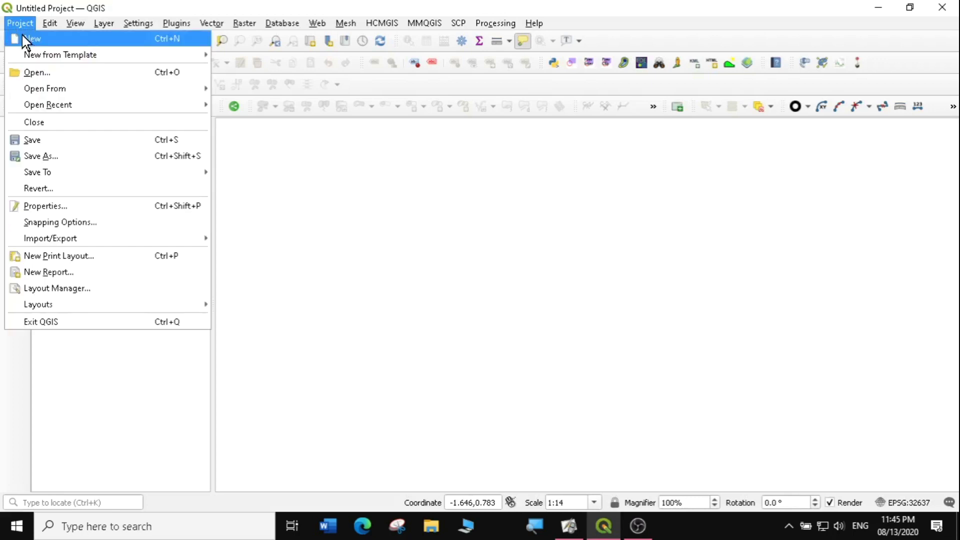
{"action": "left_click", "coordinate": [26, 40]}
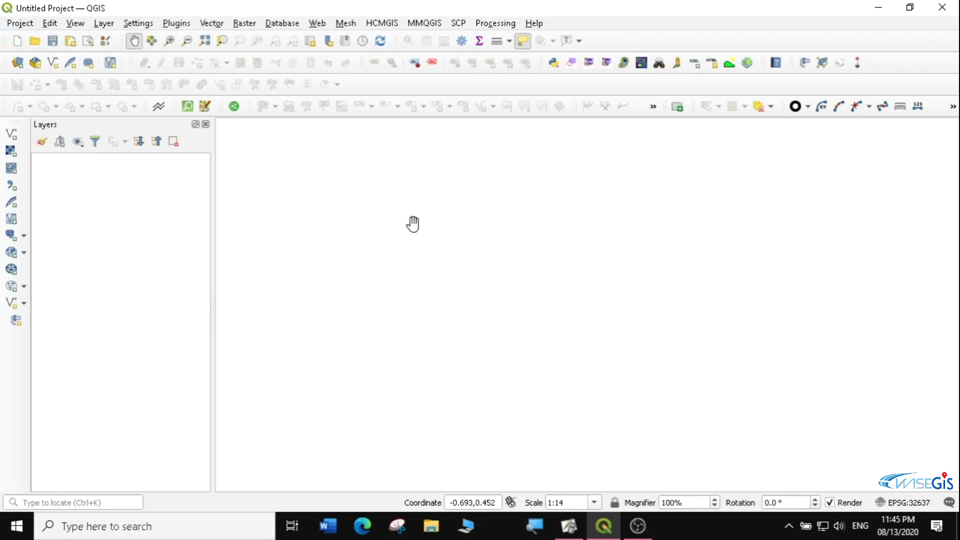
Load the built-in world map by entering "world" as the map coordinate.
{"action": "triple_click", "coordinate": [473, 502]}
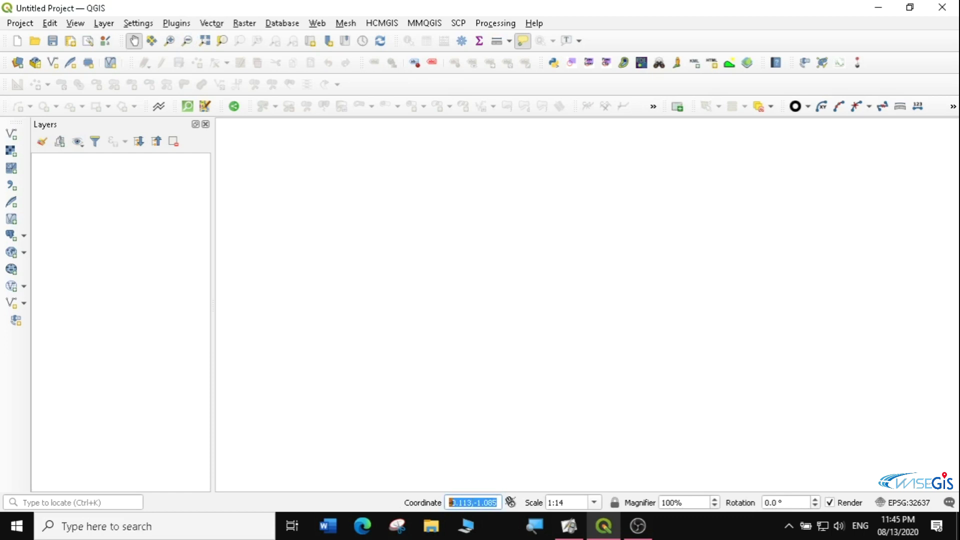
{"action": "key", "text": "BackSpace"}
{"action": "type", "text": "WORLD"}
{"action": "key", "text": "BackSpace"}
{"action": "key", "text": "BackSpace"}
{"action": "key", "text": "BackSpace"}
{"action": "key", "text": "BackSpace"}
{"action": "key", "text": "BackSpace"}
{"action": "type", "text": "world"}
{"action": "key", "text": "Return"}
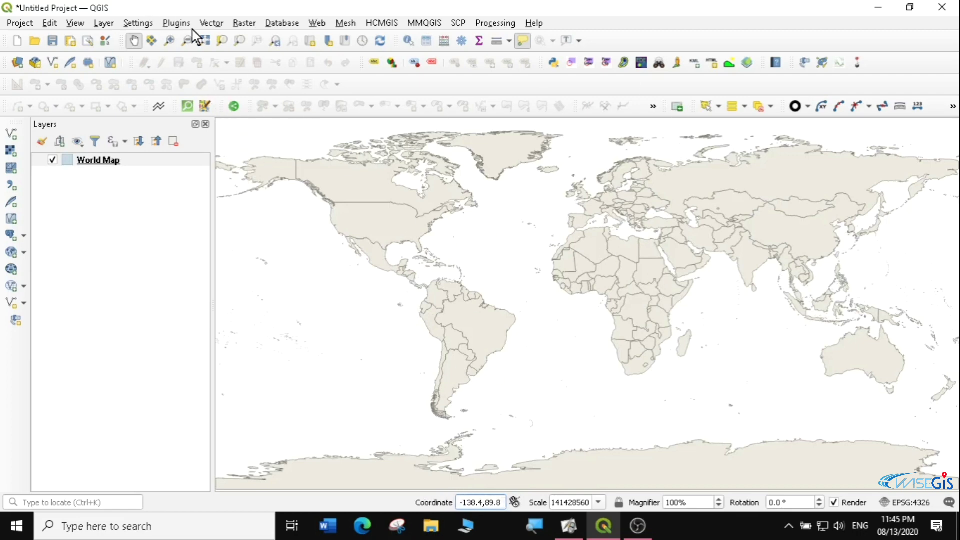
Search all available plugins for "srtm", install SRTM-Downloader and close the plugin manager.
{"action": "left_click", "coordinate": [178, 23]}
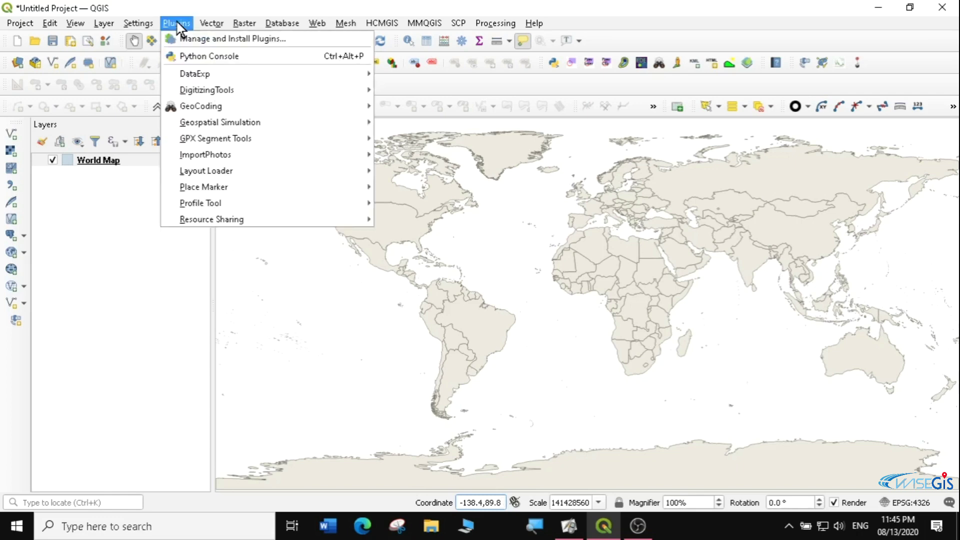
{"action": "left_click", "coordinate": [187, 38]}
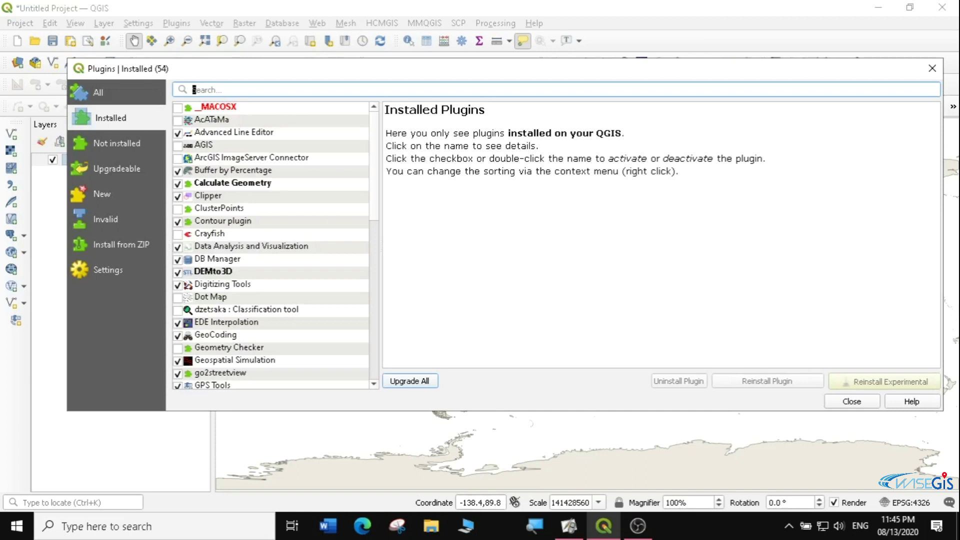
{"action": "left_click", "coordinate": [127, 98]}
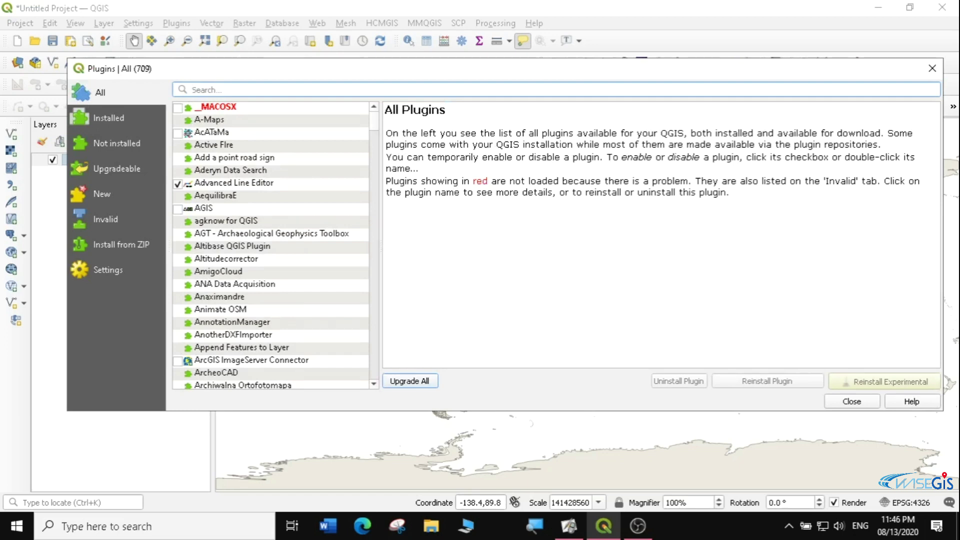
{"action": "left_click", "coordinate": [193, 90]}
{"action": "type", "text": "srtm"}
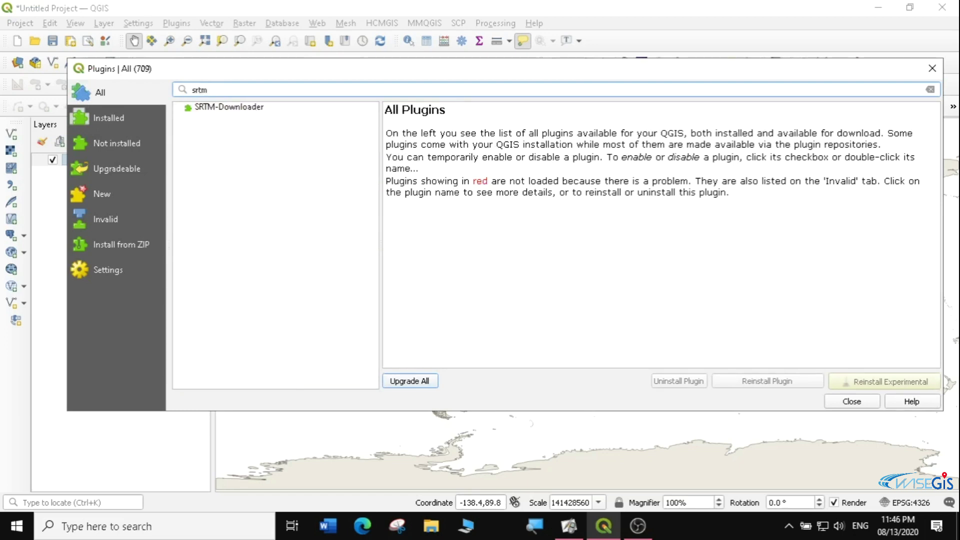
{"action": "left_click", "coordinate": [230, 111]}
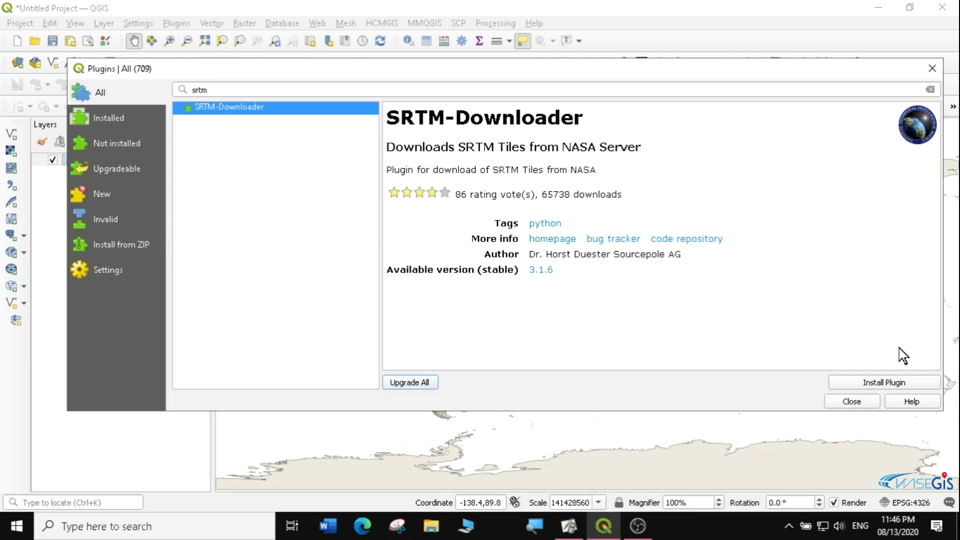
{"action": "left_click", "coordinate": [883, 385]}
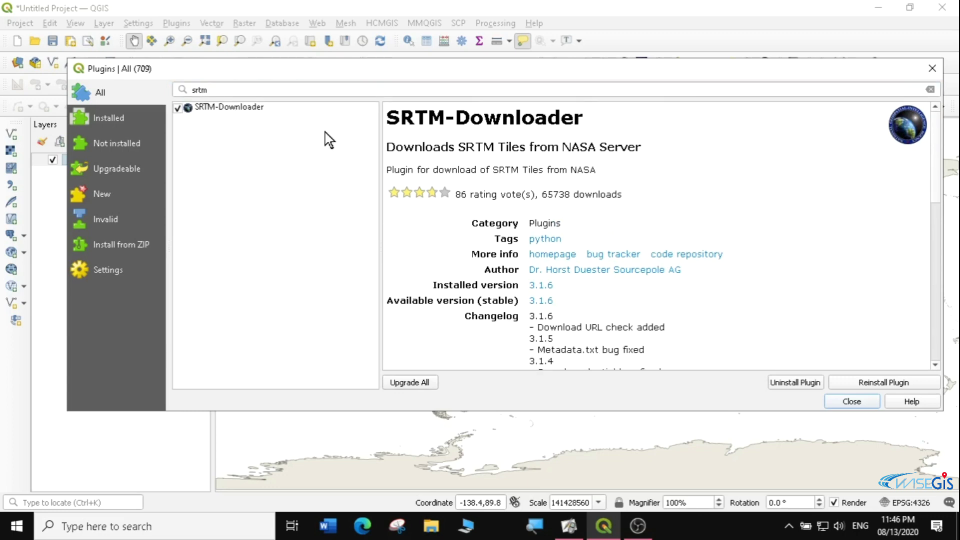
{"action": "left_click", "coordinate": [934, 65]}
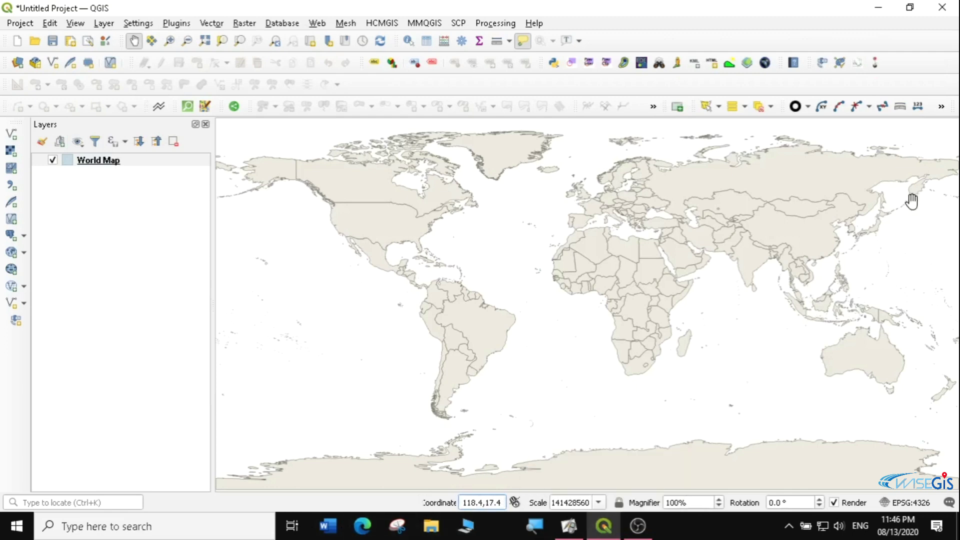
Switch to Google Chrome, search for "srtm downloader plugin" and open the SRTM-Downloader page on plugins.qgis.org.
{"action": "left_click", "coordinate": [879, 8]}
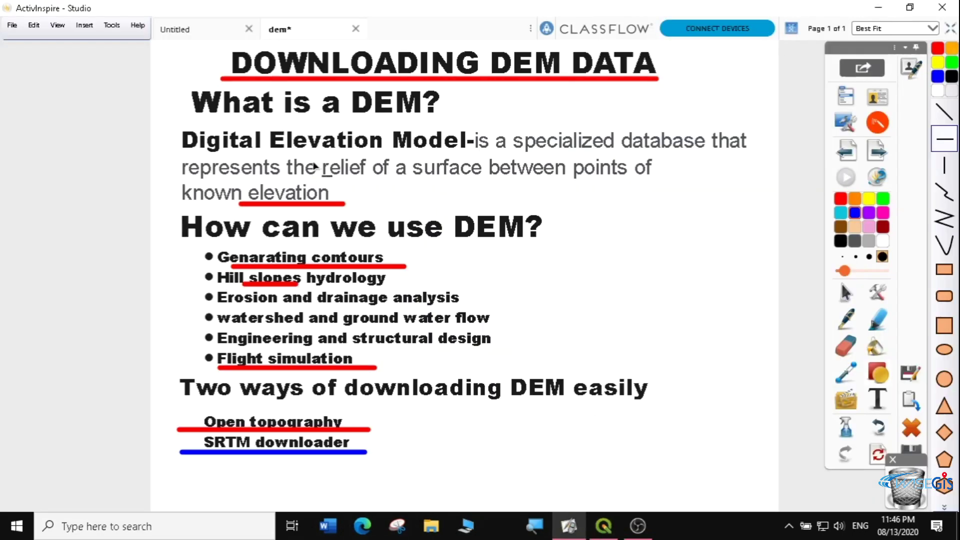
{"action": "left_click", "coordinate": [878, 8]}
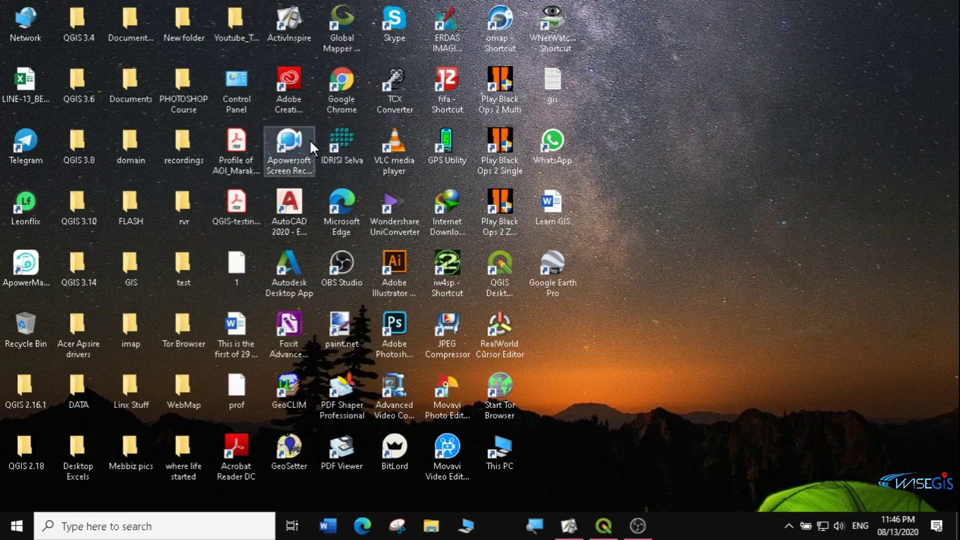
{"action": "double_click", "coordinate": [331, 94]}
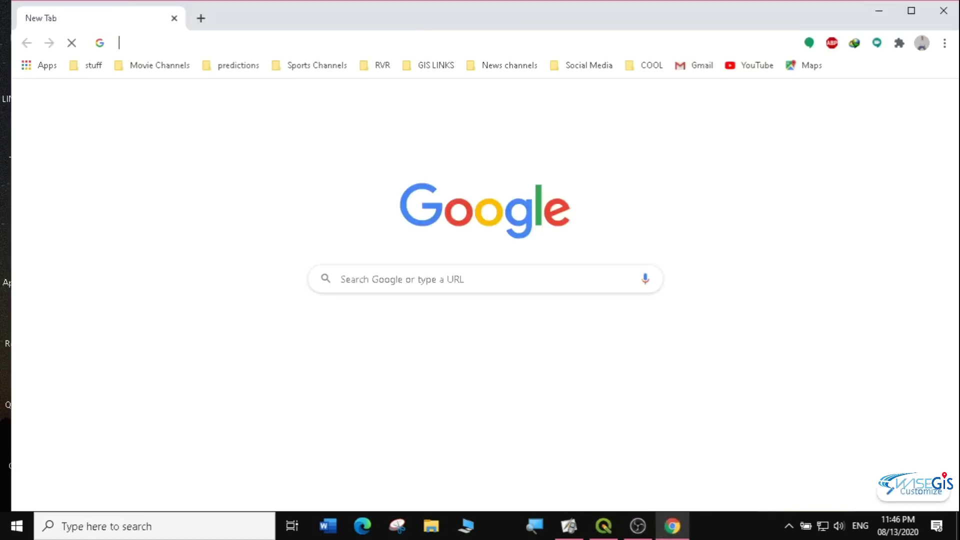
{"action": "left_click", "coordinate": [120, 43]}
{"action": "type", "text": "srtm"}
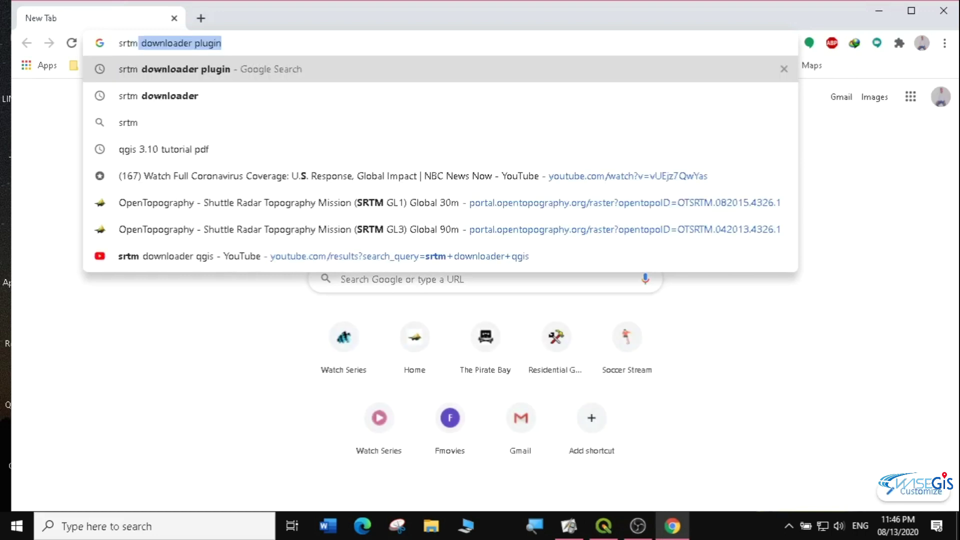
{"action": "key", "text": "Right"}
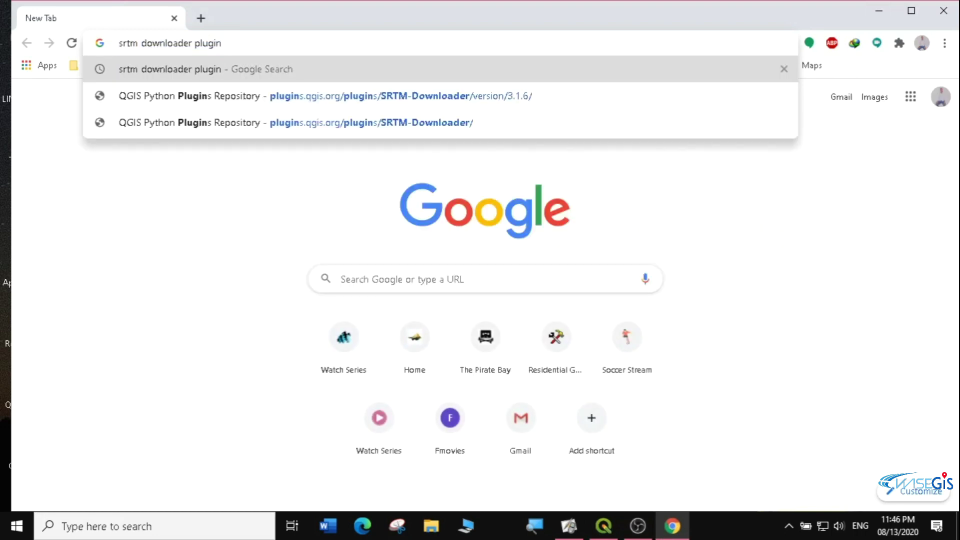
{"action": "key", "text": "Return"}
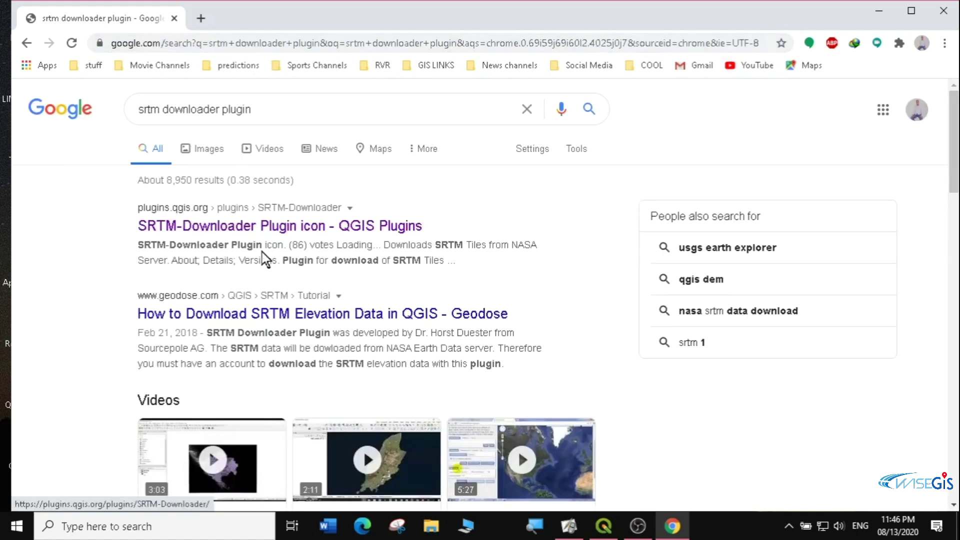
{"action": "left_click", "coordinate": [220, 227]}
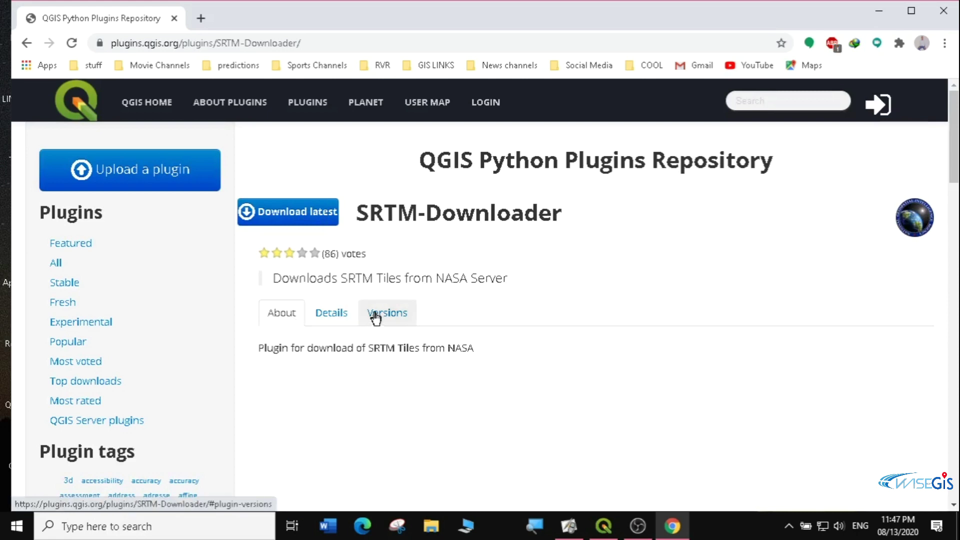
Look through the plugin's details and version history, and open the page of version 3.1.6.
{"action": "left_click", "coordinate": [349, 315]}
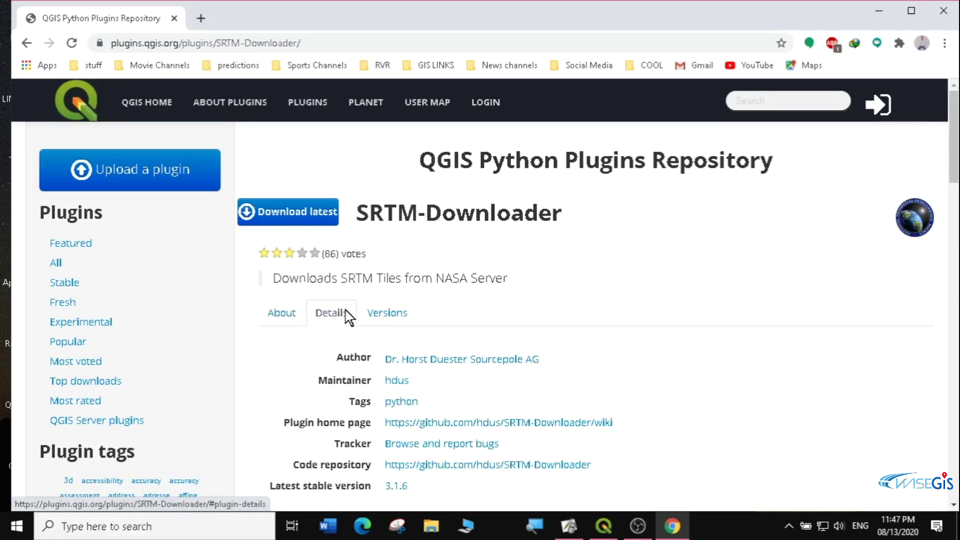
{"action": "left_click", "coordinate": [389, 318]}
{"action": "scroll", "coordinate": [480, 315], "scroll_direction": "down", "scroll_amount": 3}
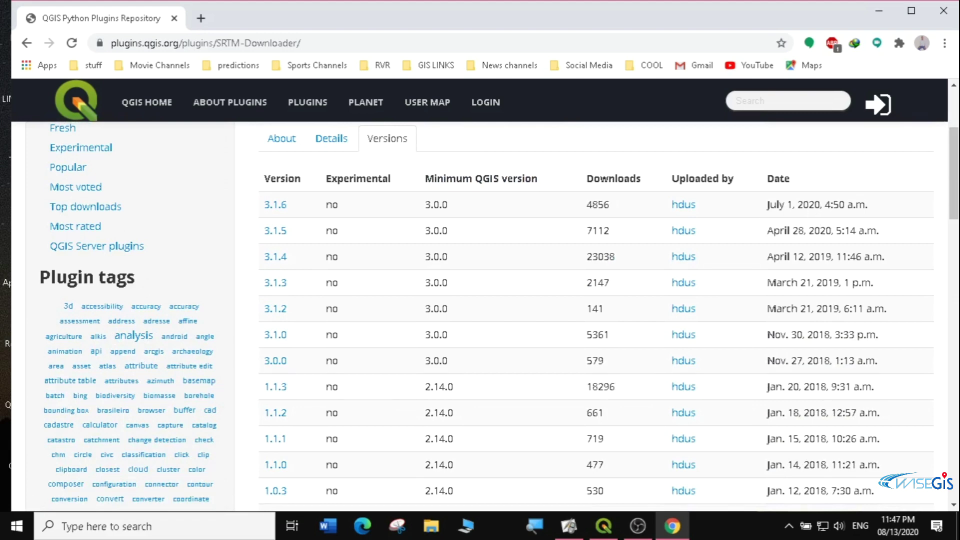
{"action": "left_click", "coordinate": [275, 209]}
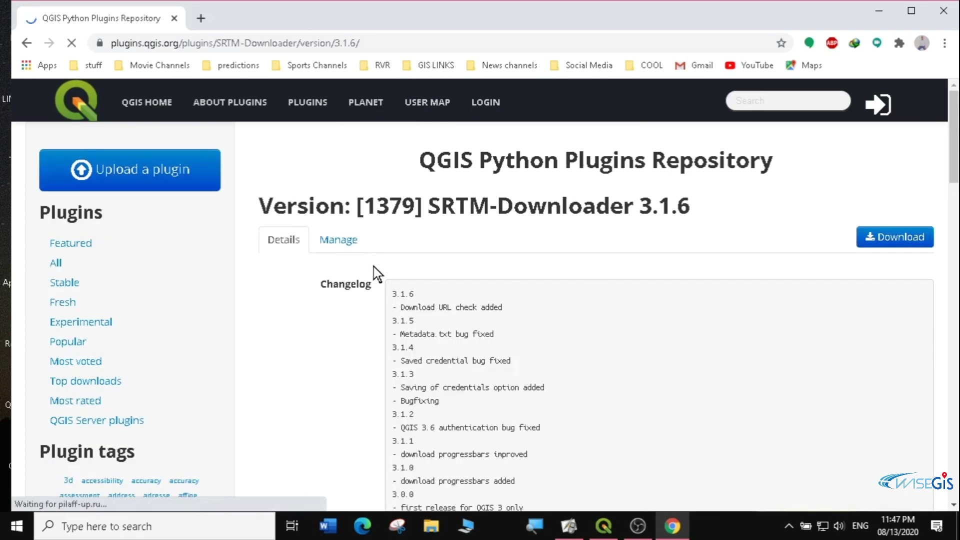
Try to download SRTM-Downloader 3.1.6 as a duplicate with a numbered file name, check the Plugin save folder, and cancel the download.
{"action": "left_click", "coordinate": [874, 240]}
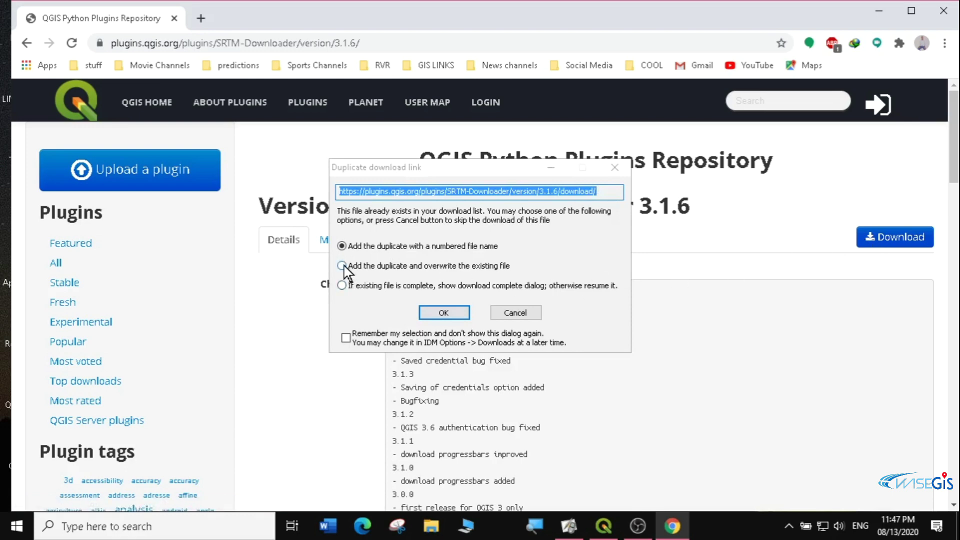
{"action": "left_click", "coordinate": [443, 313]}
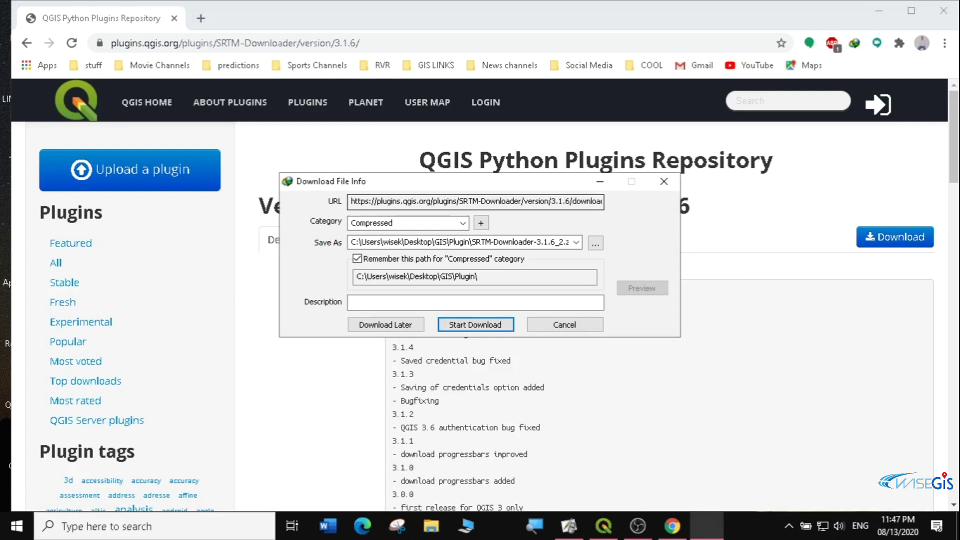
{"action": "left_click", "coordinate": [594, 244]}
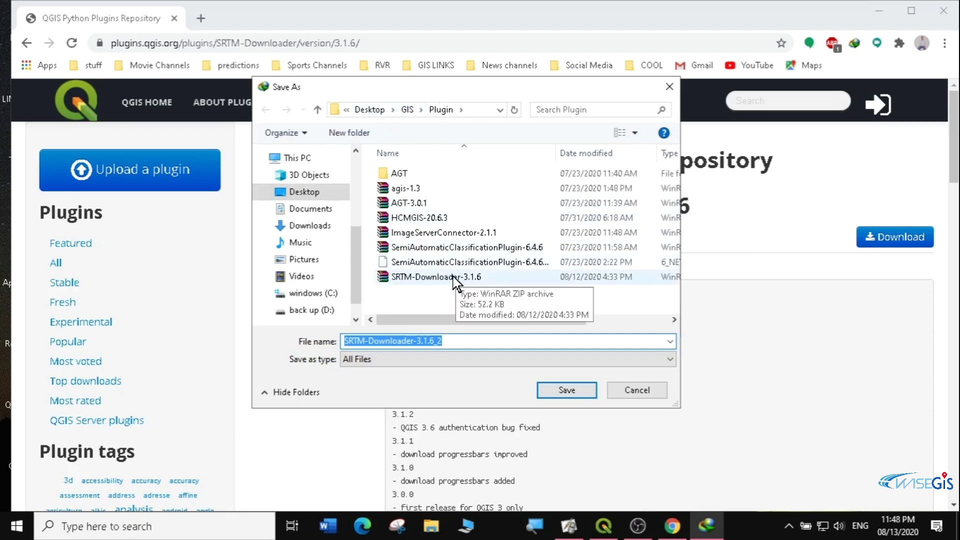
{"action": "left_click", "coordinate": [636, 391]}
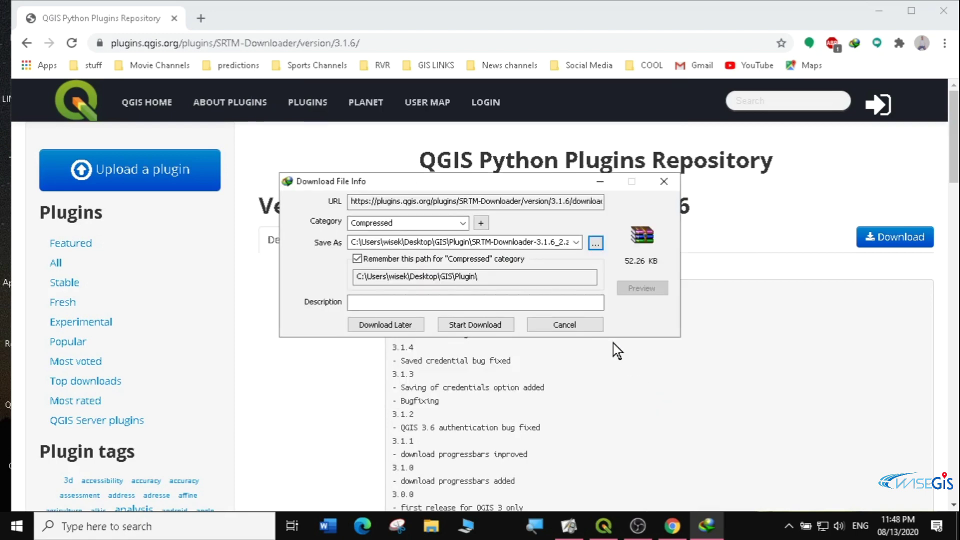
{"action": "left_click", "coordinate": [663, 180]}
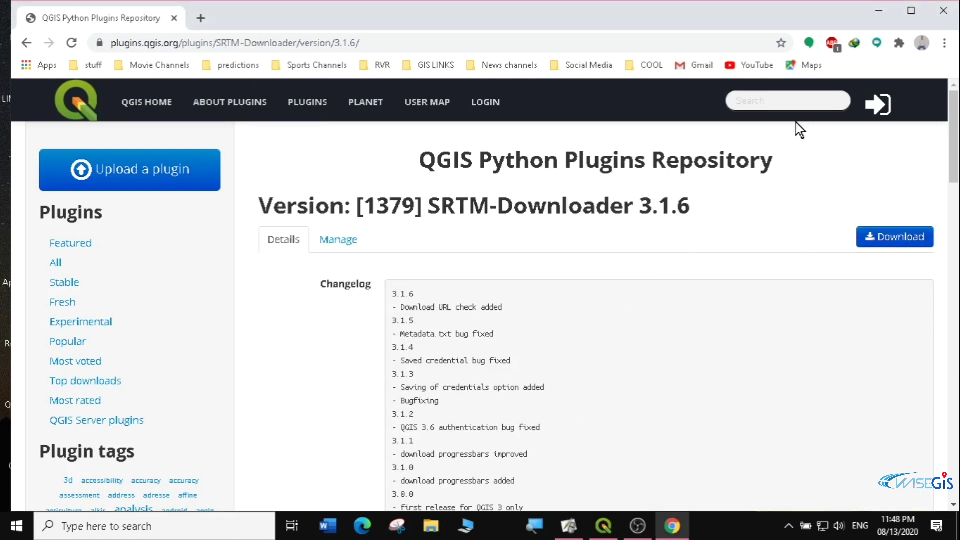
Switch back to QGIS and uninstall the SRTM-Downloader plugin in the plugin manager.
{"action": "left_click", "coordinate": [878, 16]}
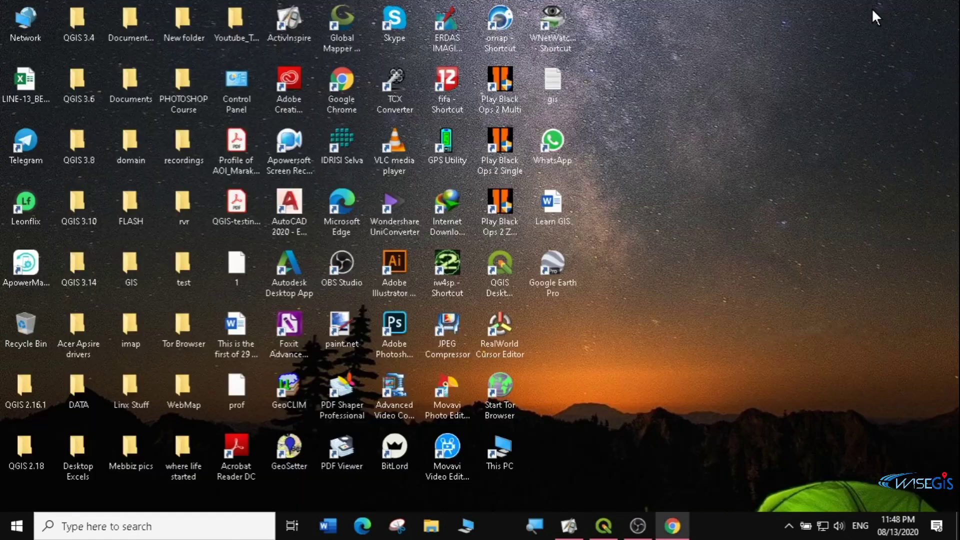
{"action": "left_click", "coordinate": [606, 528]}
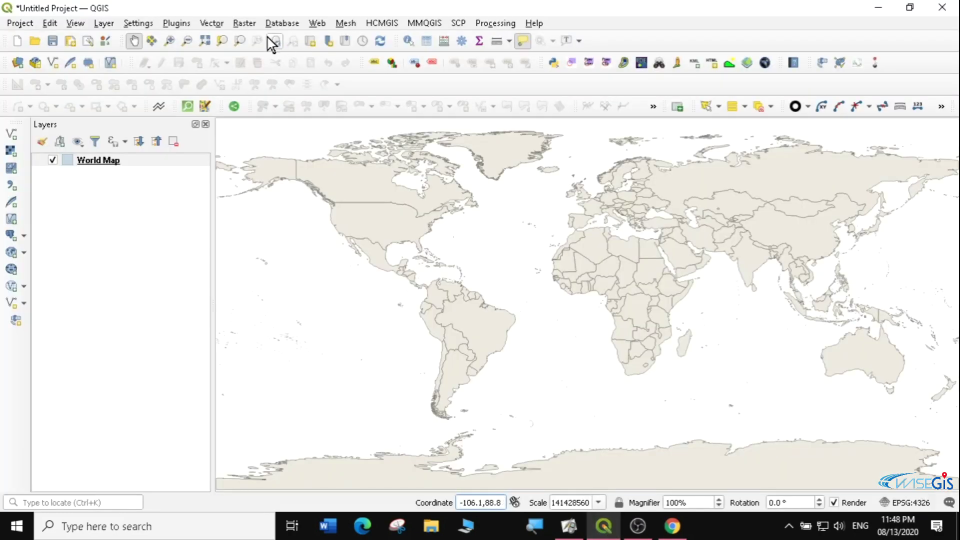
{"action": "left_click", "coordinate": [172, 25]}
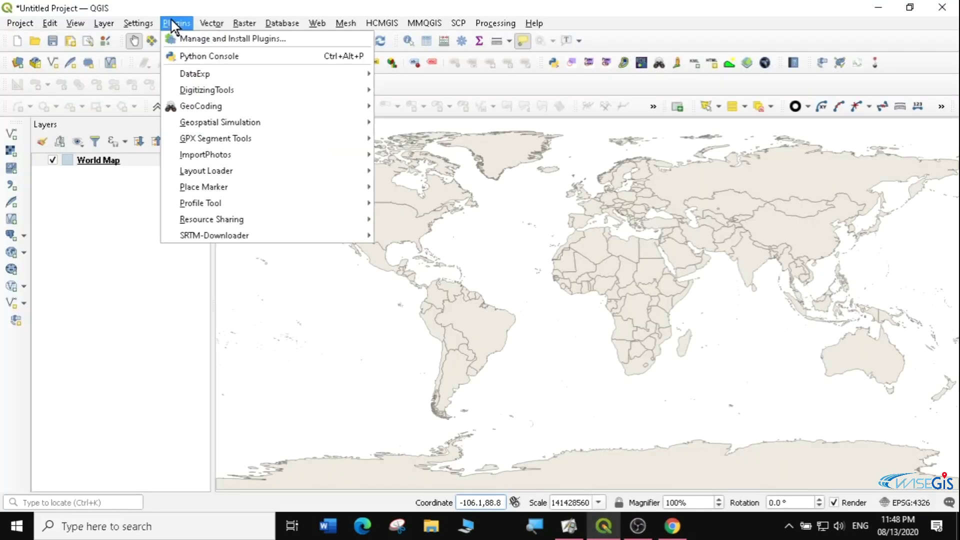
{"action": "left_click", "coordinate": [188, 39]}
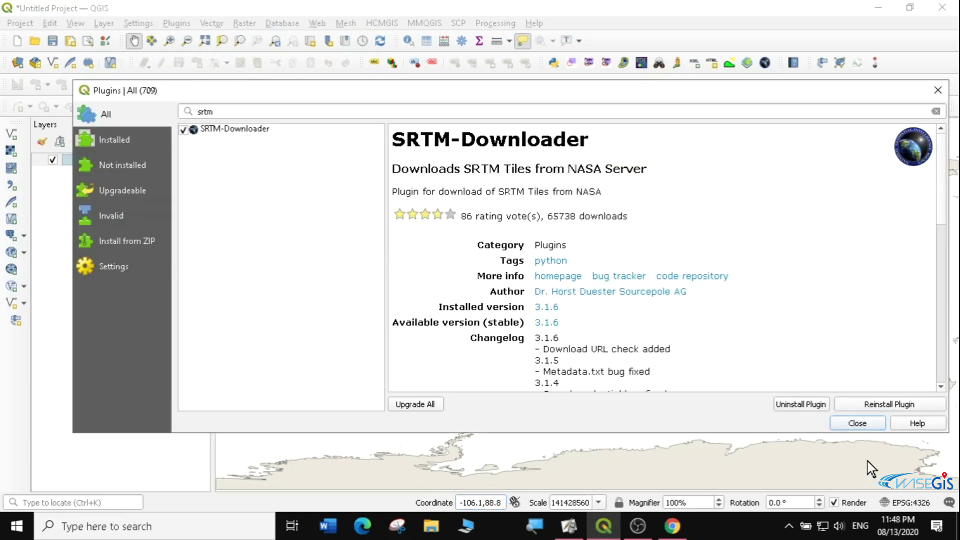
{"action": "left_click", "coordinate": [798, 402]}
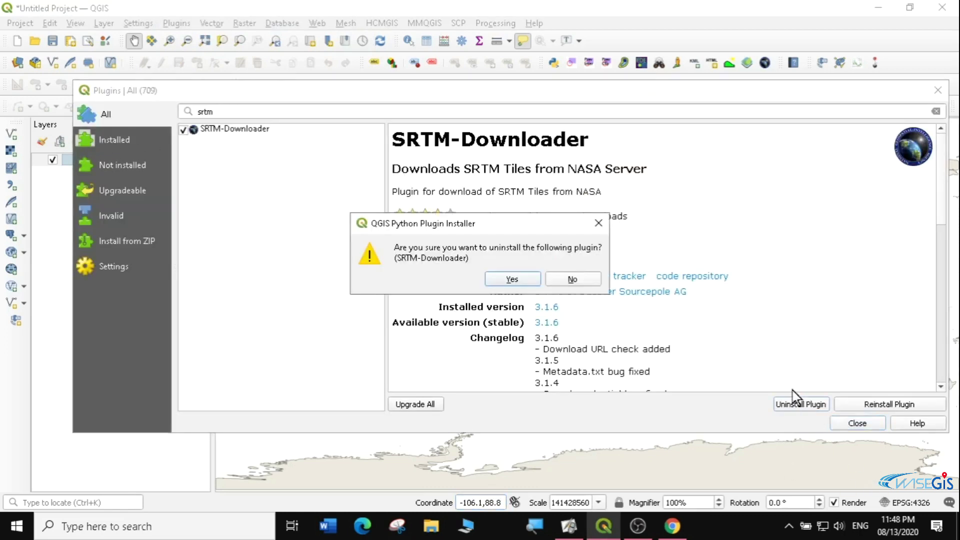
{"action": "left_click", "coordinate": [532, 279]}
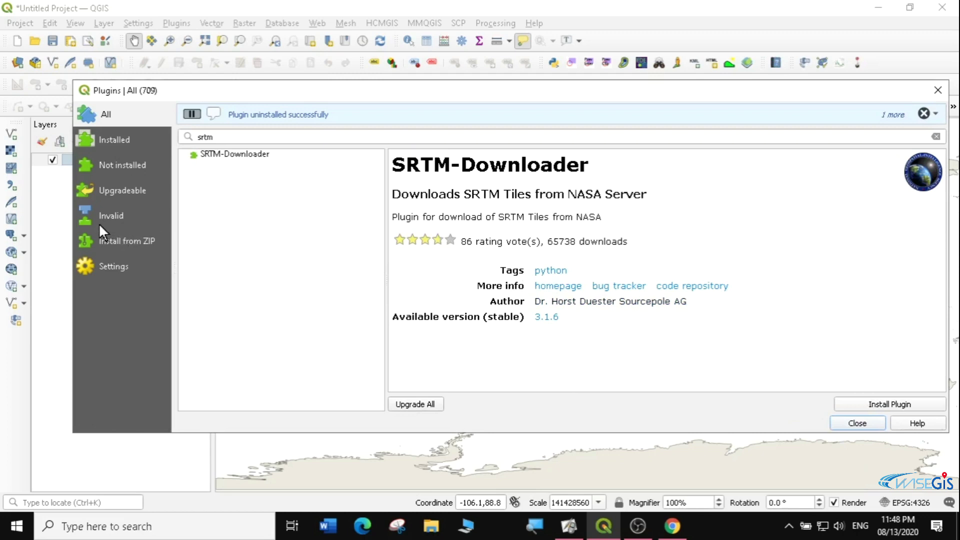
Install the plugin from the SRTM-Downloader-3.1.6 ZIP file in the Plugin folder, check it among the installed plugins, and leave the plugin manager.
{"action": "left_click", "coordinate": [114, 239]}
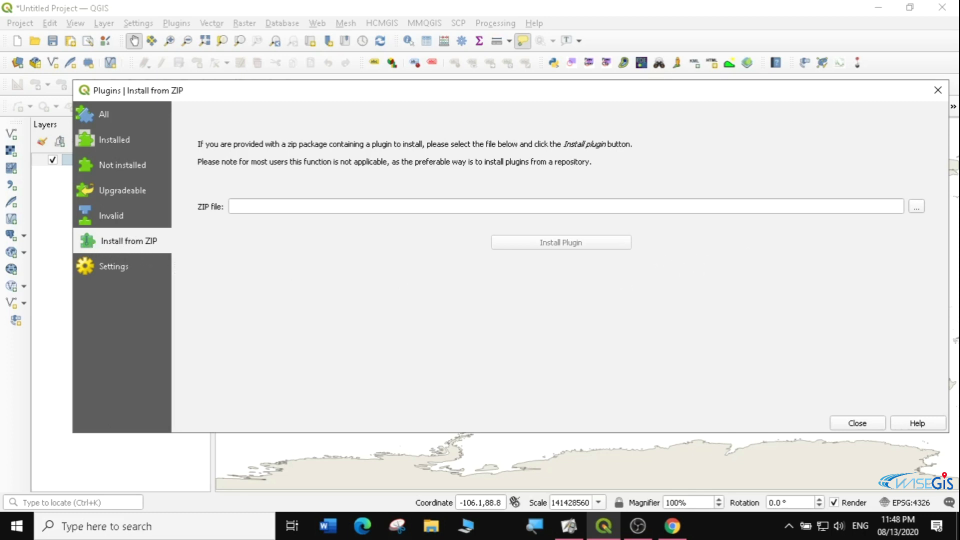
{"action": "left_click", "coordinate": [916, 207]}
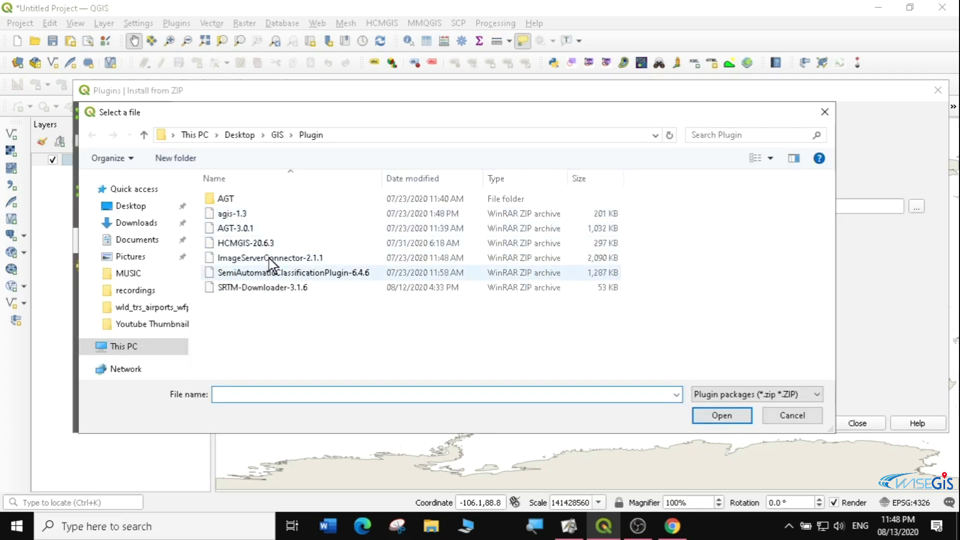
{"action": "left_click", "coordinate": [250, 288]}
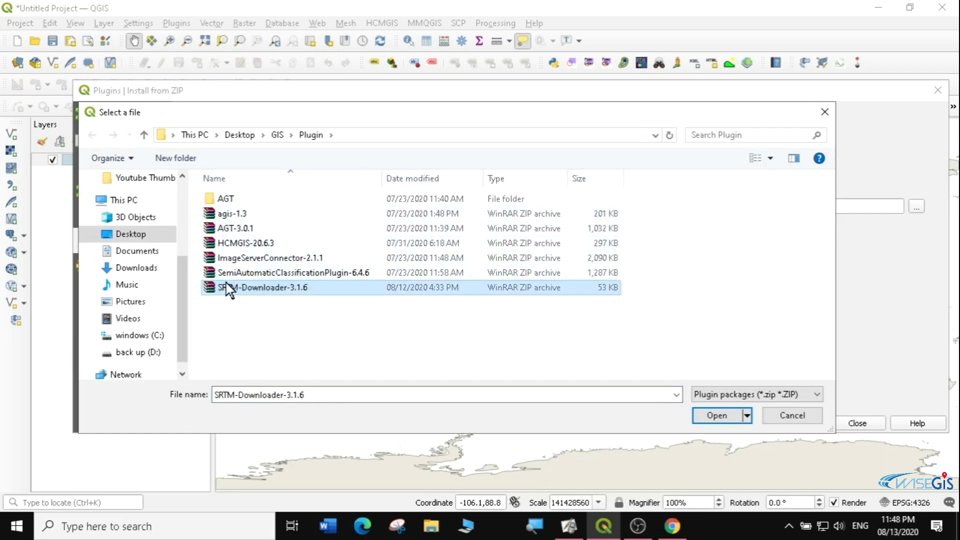
{"action": "left_click", "coordinate": [719, 414]}
{"action": "left_click", "coordinate": [552, 243]}
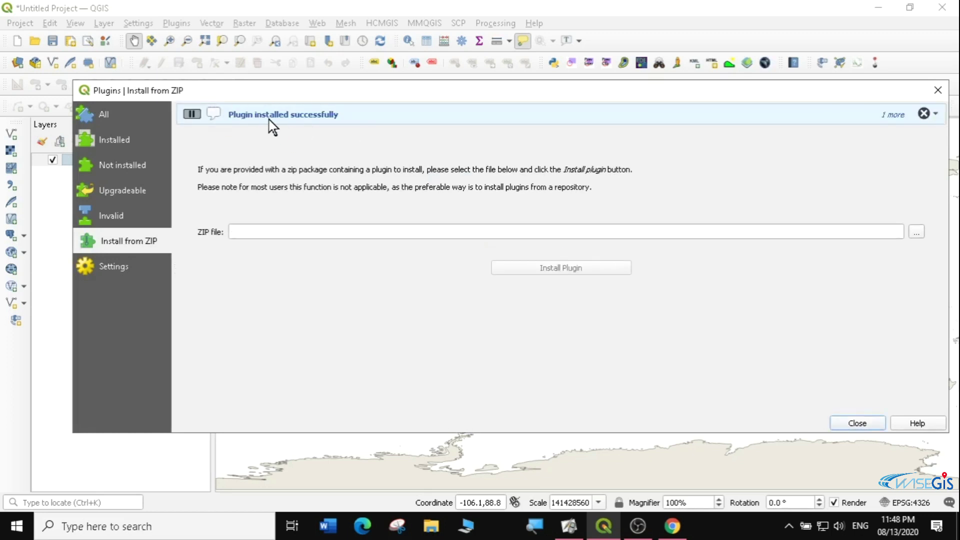
{"action": "left_click", "coordinate": [104, 140]}
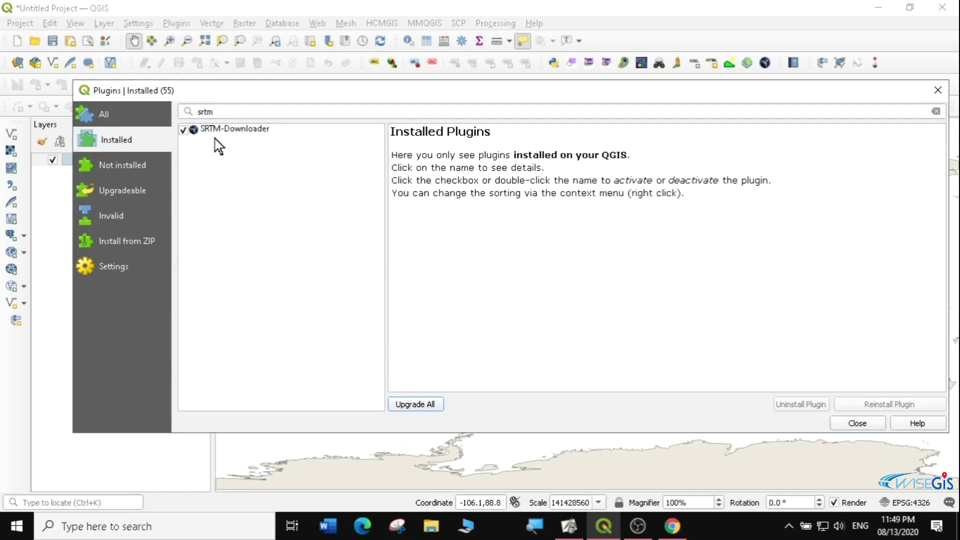
{"action": "left_click", "coordinate": [937, 92]}
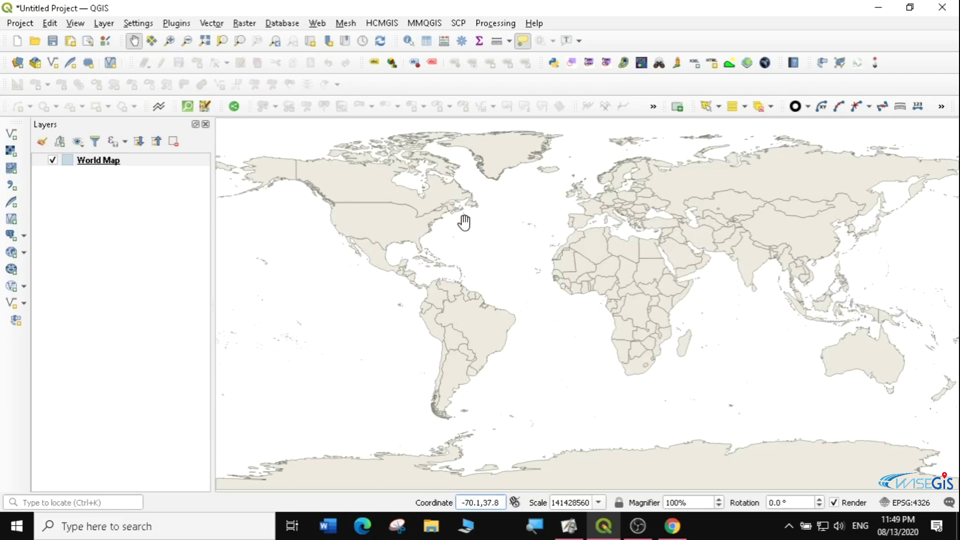
Label the World Map layer's features with single labels based on the NAME field.
{"action": "left_click", "coordinate": [169, 41]}
{"action": "left_click_drag", "start_coordinate": [391, 236], "coordinate": [540, 328]}
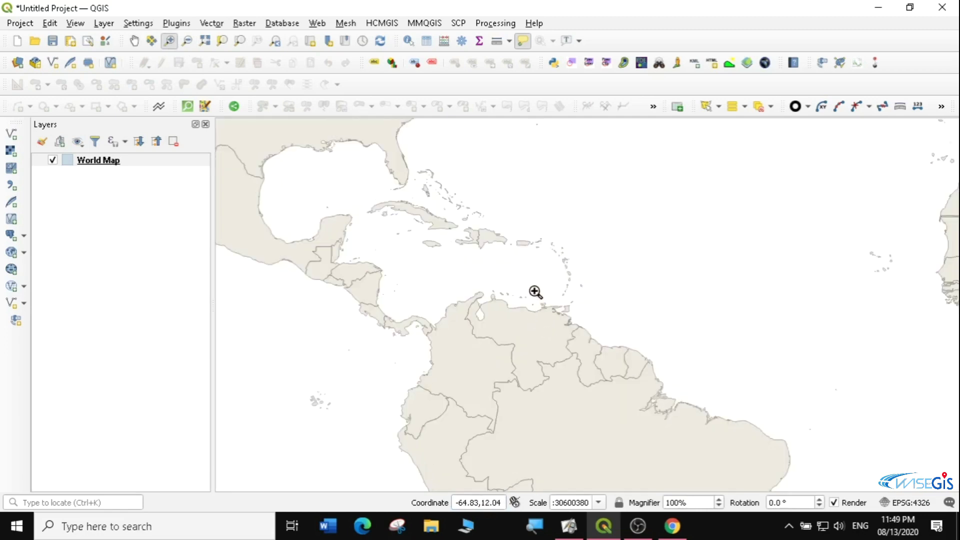
{"action": "left_click_drag", "start_coordinate": [400, 214], "coordinate": [600, 343]}
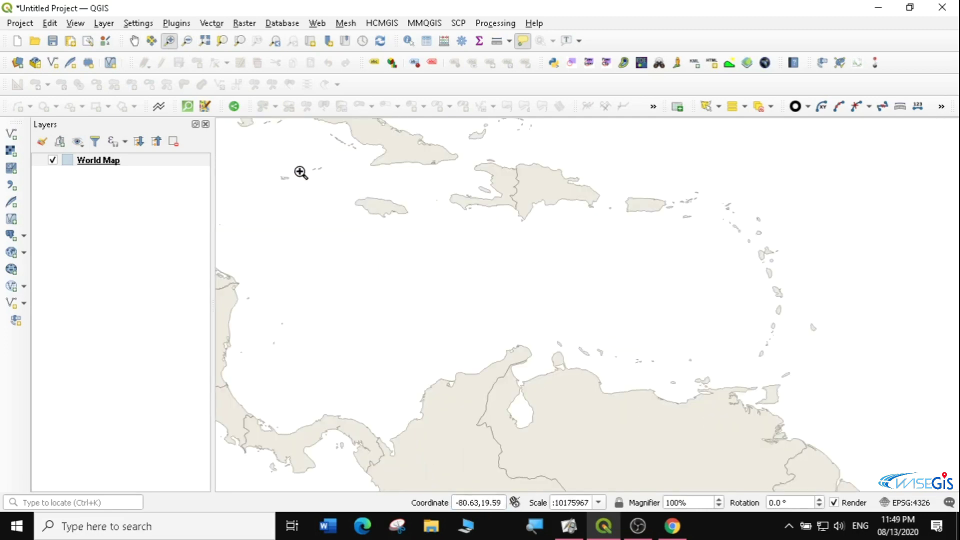
{"action": "left_click_drag", "start_coordinate": [295, 161], "coordinate": [507, 280]}
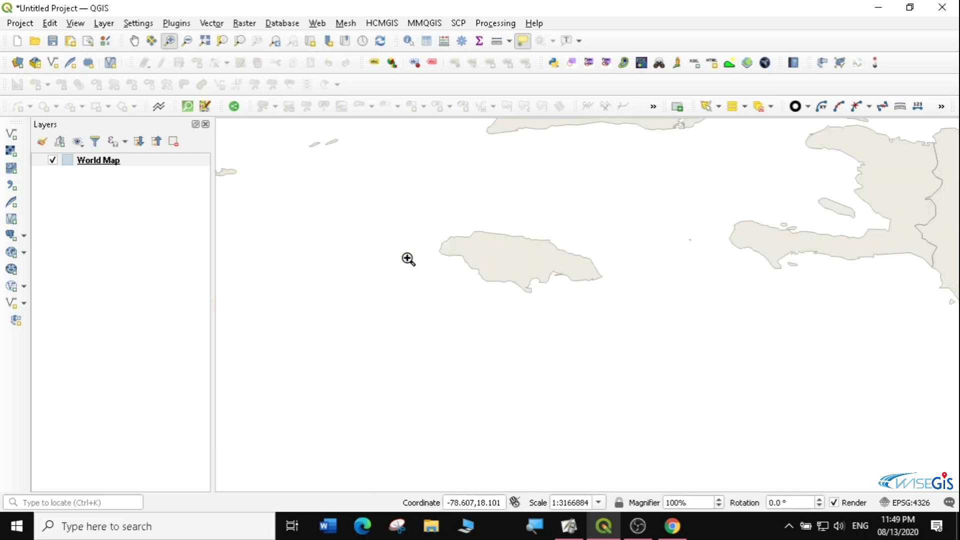
{"action": "right_click", "coordinate": [95, 161]}
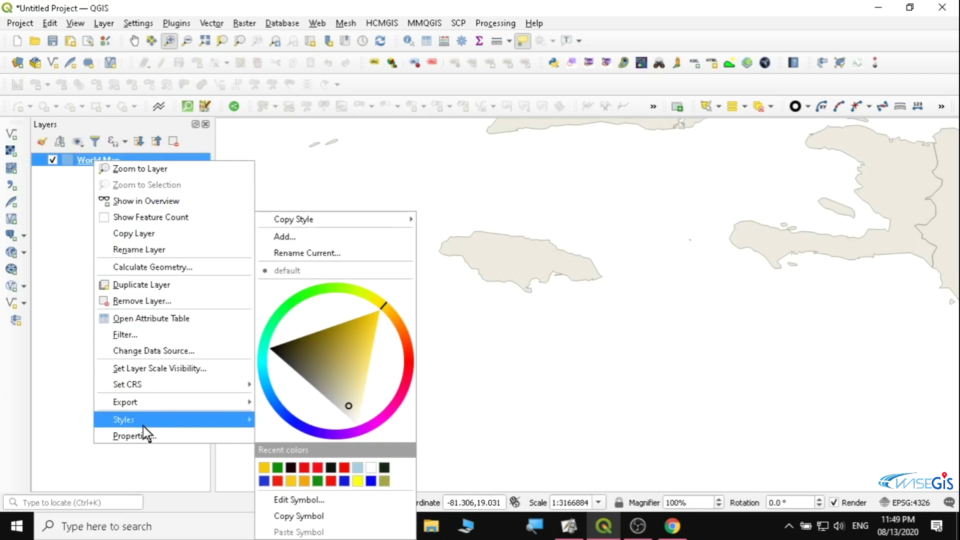
{"action": "left_click", "coordinate": [145, 439]}
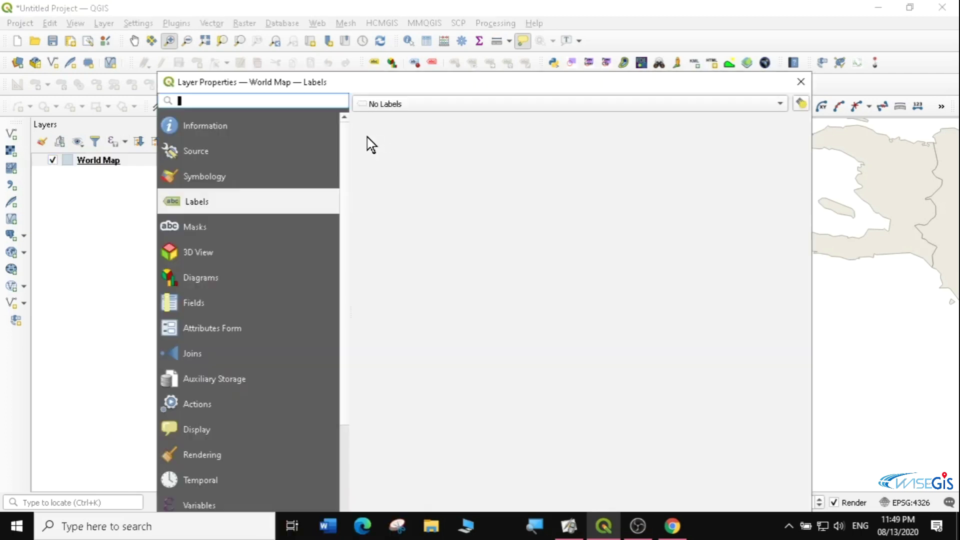
{"action": "left_click", "coordinate": [422, 104]}
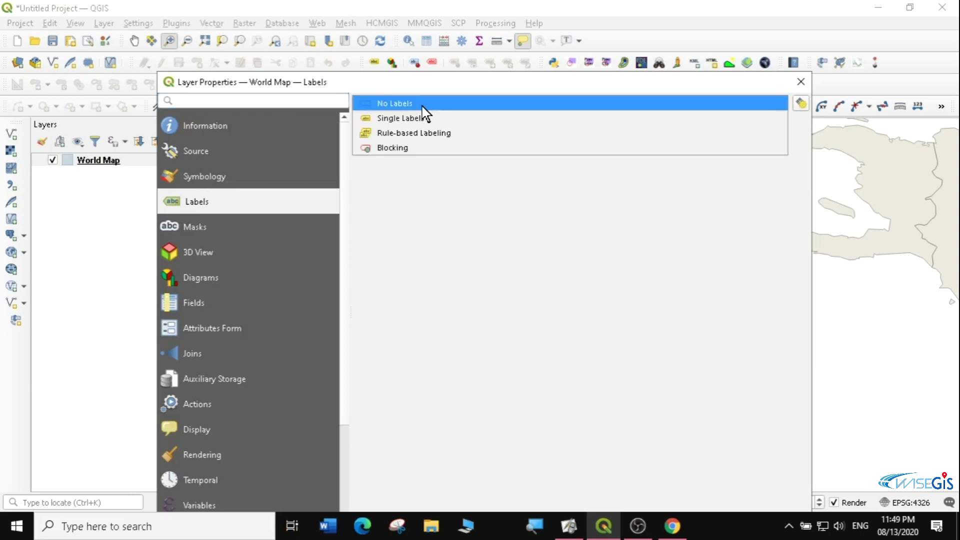
{"action": "left_click", "coordinate": [410, 129]}
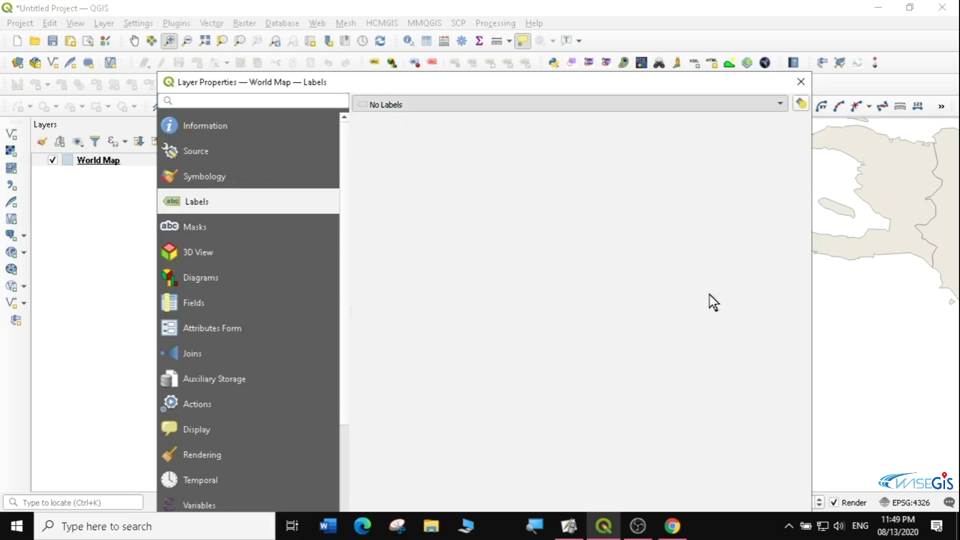
{"action": "left_click_drag", "start_coordinate": [550, 92], "coordinate": [536, 38]}
{"action": "left_click", "coordinate": [710, 467]}
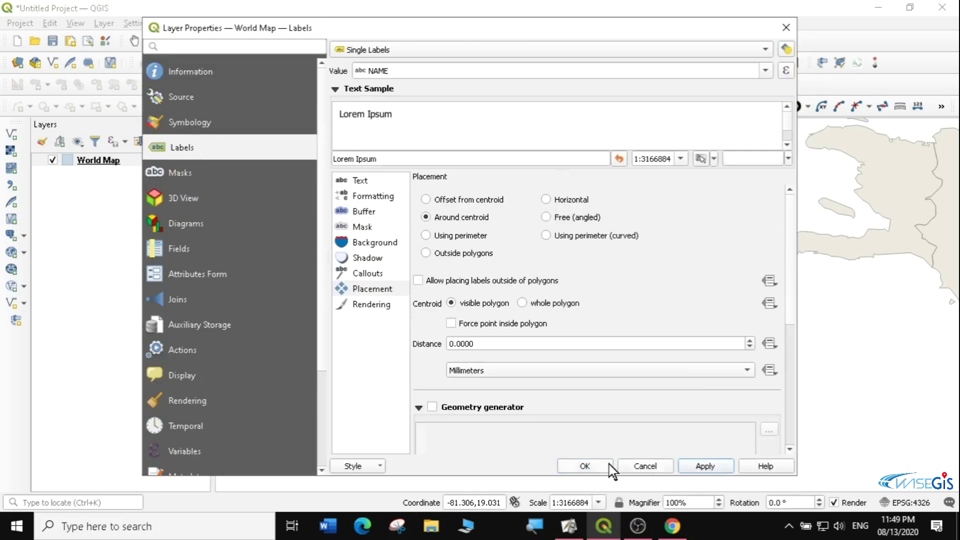
Turn on the text buffer for the World Map labels and accept the layer properties.
{"action": "left_click", "coordinate": [365, 211]}
{"action": "left_click", "coordinate": [438, 195]}
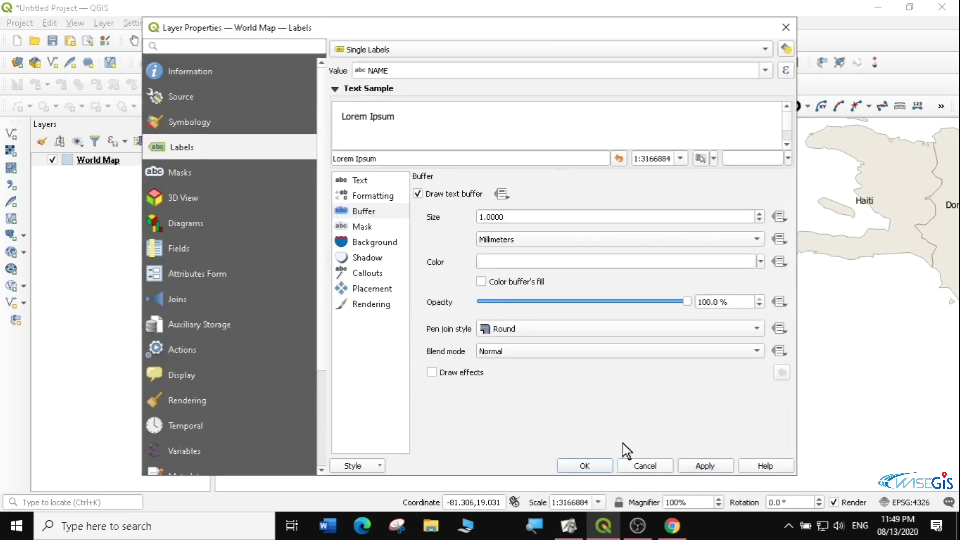
{"action": "left_click", "coordinate": [587, 468]}
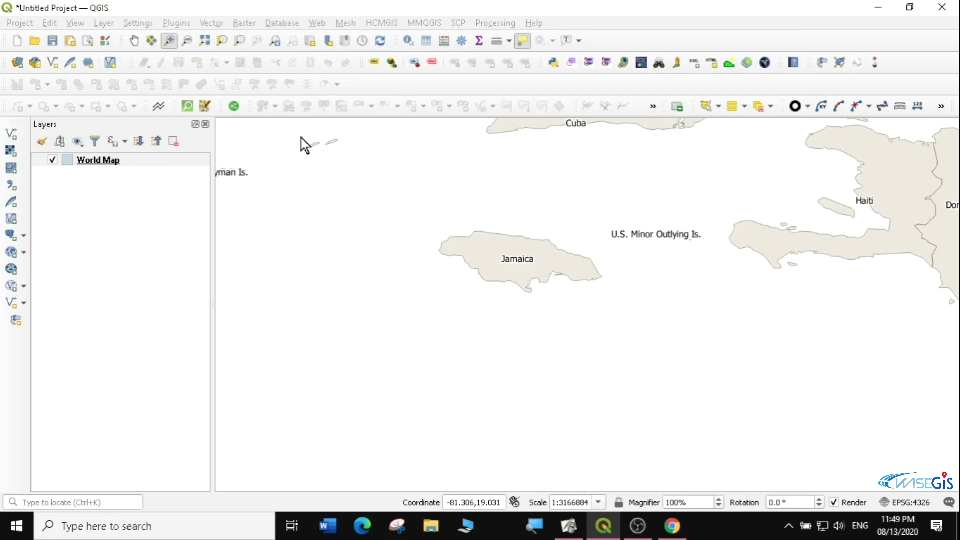
Open the SRTM Downloader and set its download extent from the map canvas framed on Jamaica.
{"action": "left_click", "coordinate": [170, 40]}
{"action": "left_click_drag", "start_coordinate": [416, 201], "coordinate": [648, 339]}
{"action": "left_click_drag", "start_coordinate": [320, 186], "coordinate": [820, 416]}
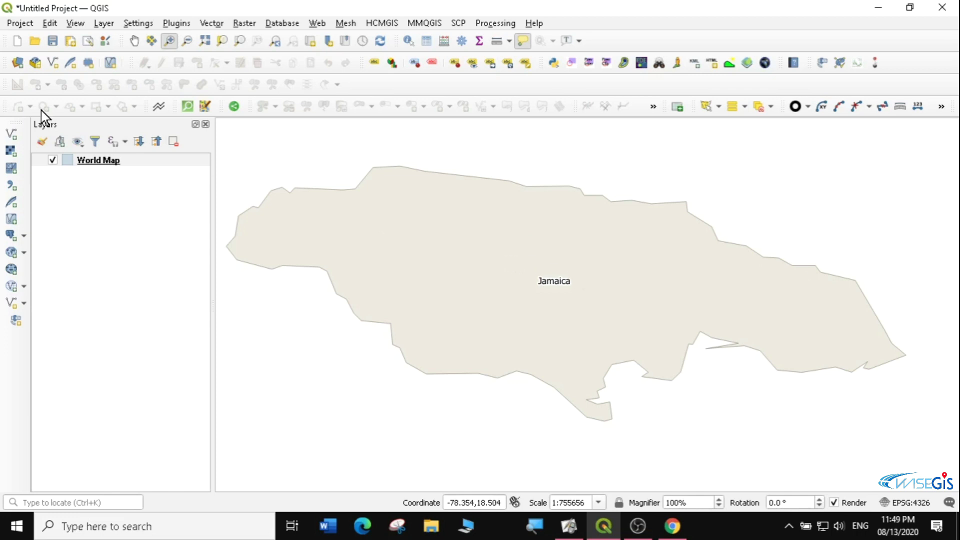
{"action": "left_click", "coordinate": [172, 24]}
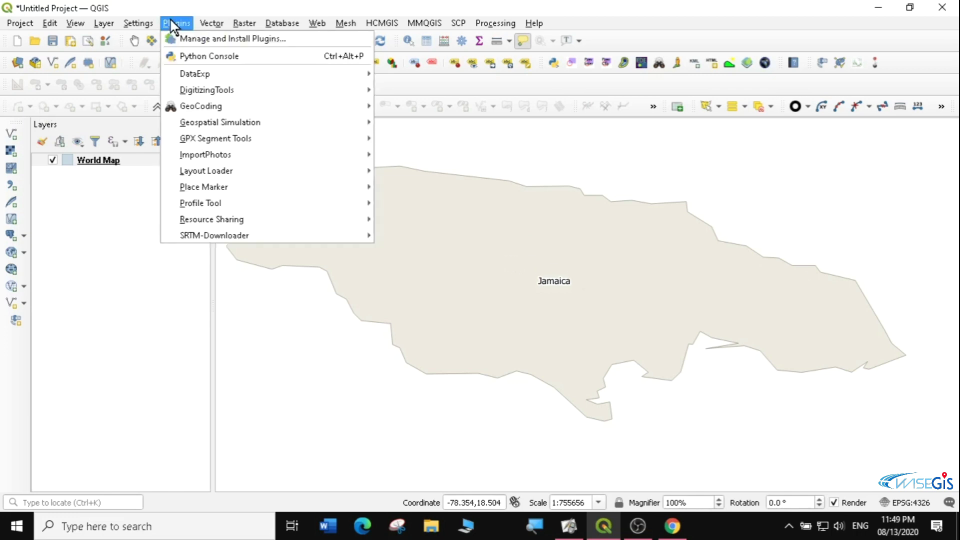
{"action": "mouse_move", "coordinate": [194, 234]}
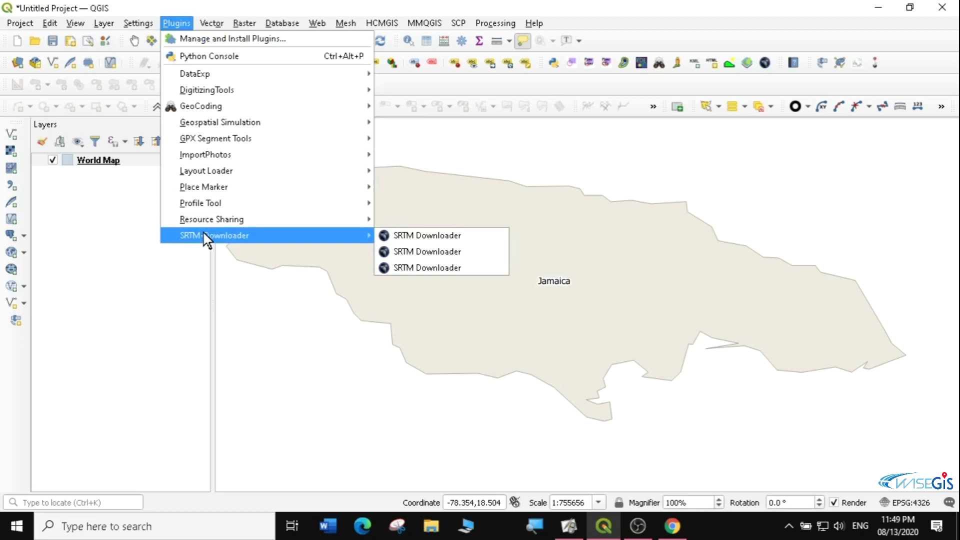
{"action": "left_click", "coordinate": [431, 269]}
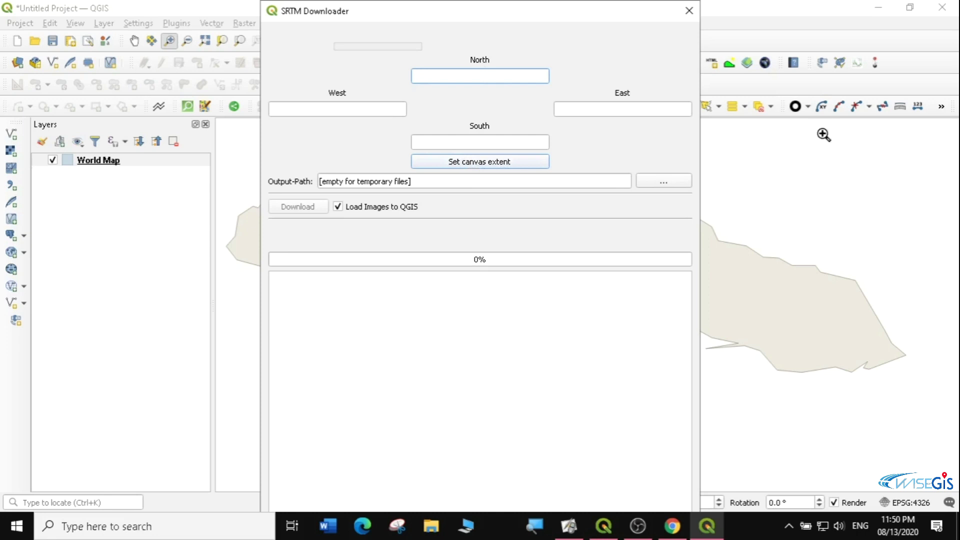
{"action": "left_click_drag", "start_coordinate": [431, 11], "coordinate": [1, 21]}
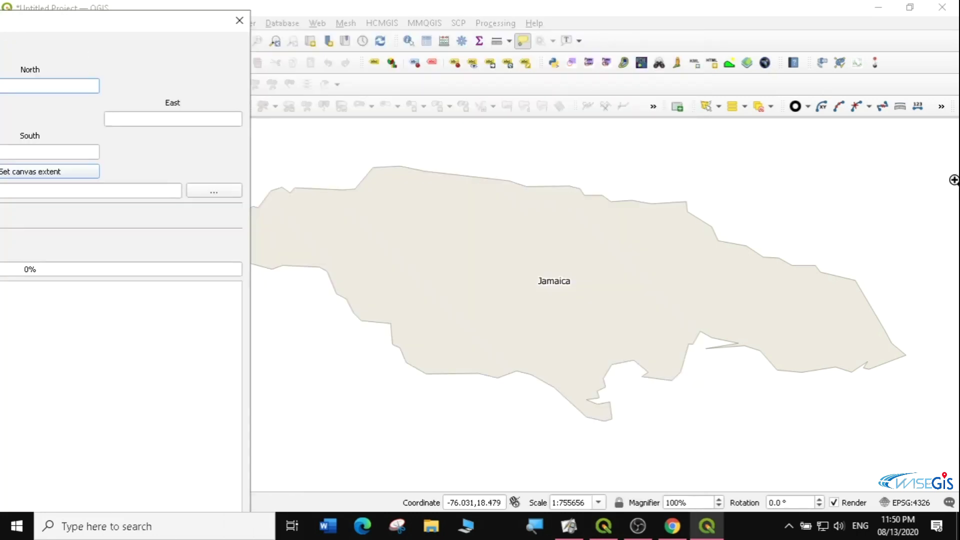
{"action": "left_click_drag", "start_coordinate": [125, 16], "coordinate": [683, 70]}
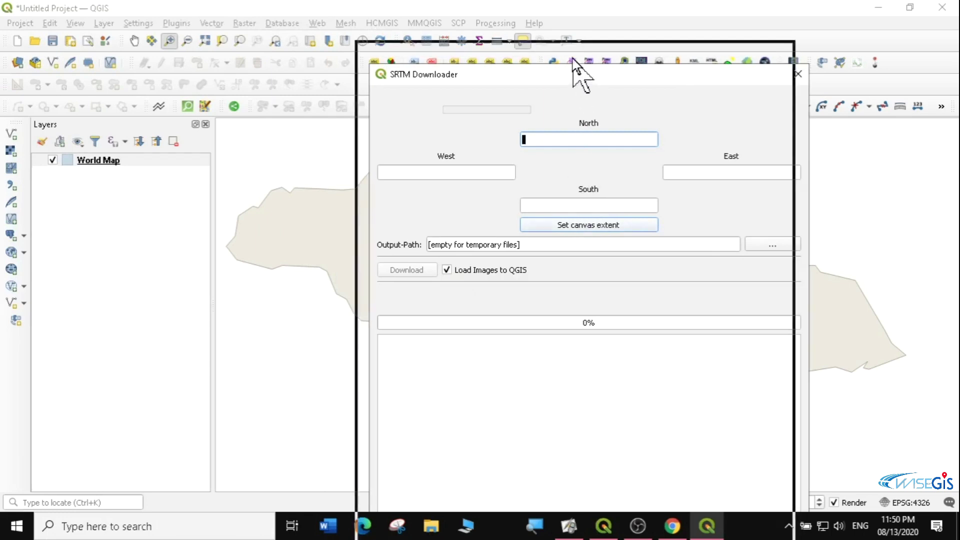
{"action": "left_click_drag", "start_coordinate": [587, 82], "coordinate": [550, 25]}
{"action": "left_click", "coordinate": [544, 167]}
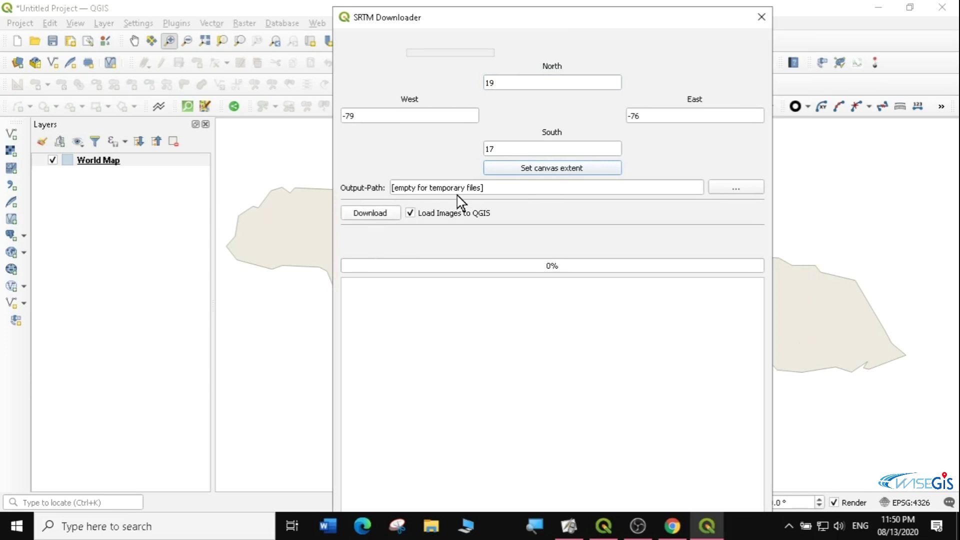
Create a folder named "Jamaica DEM" inside Desktop > GIS > data > raster data while choosing the SRTM output directory.
{"action": "left_click", "coordinate": [727, 187]}
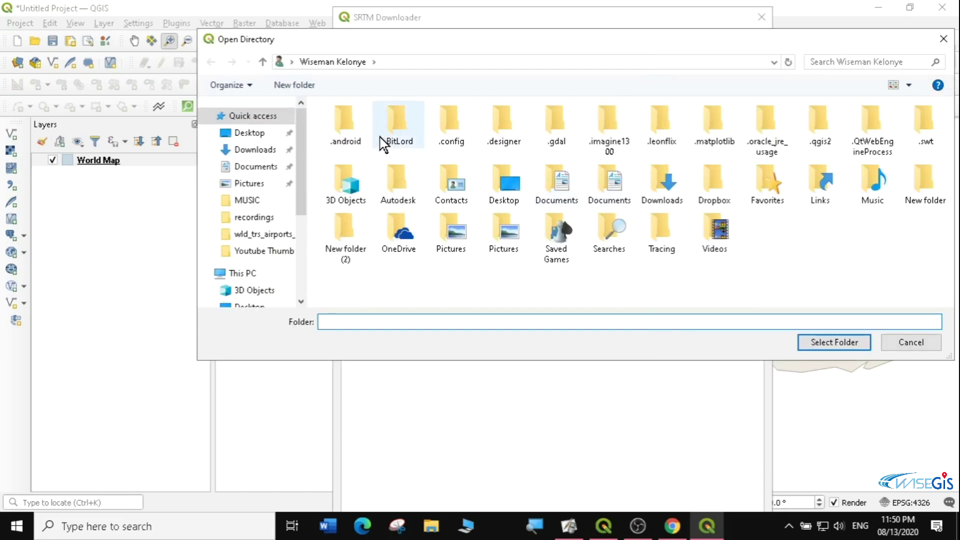
{"action": "left_click", "coordinate": [254, 134]}
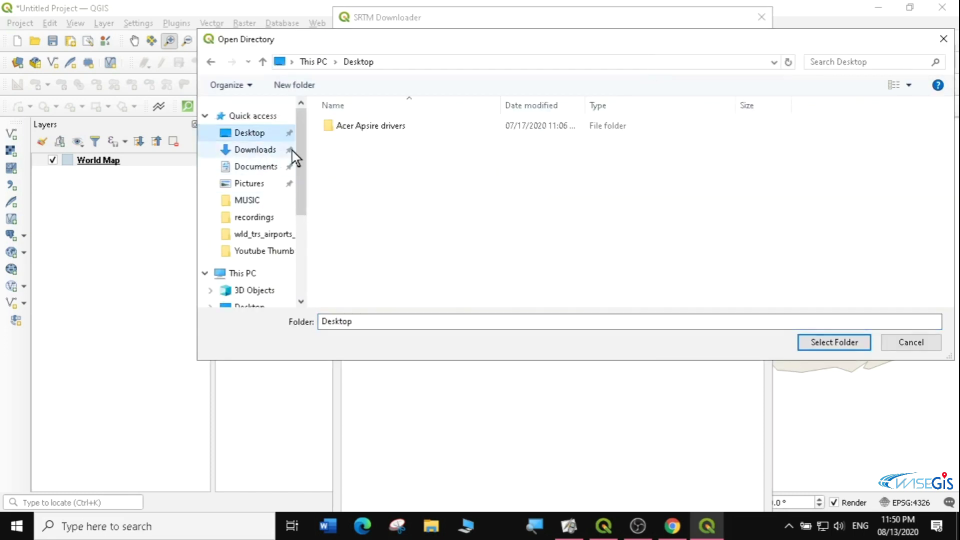
{"action": "double_click", "coordinate": [358, 231]}
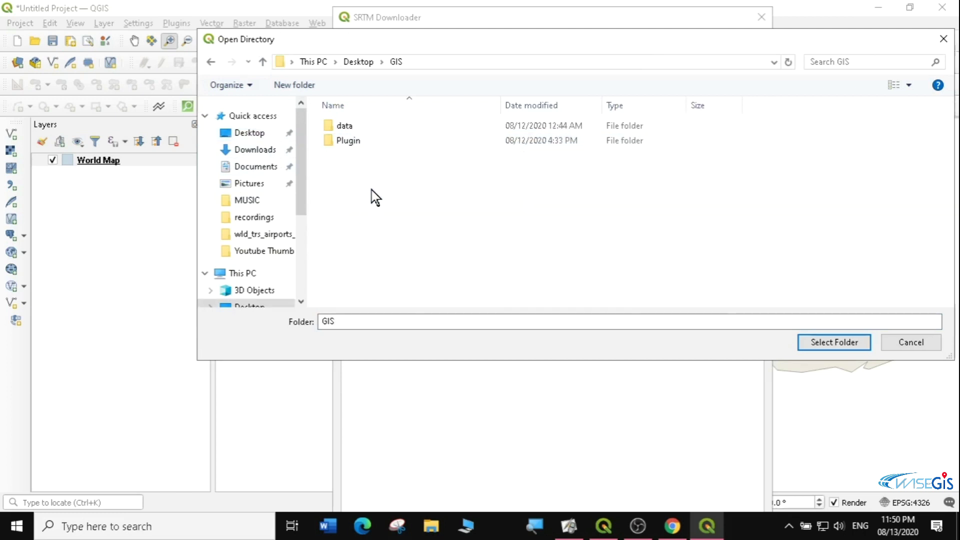
{"action": "double_click", "coordinate": [358, 131]}
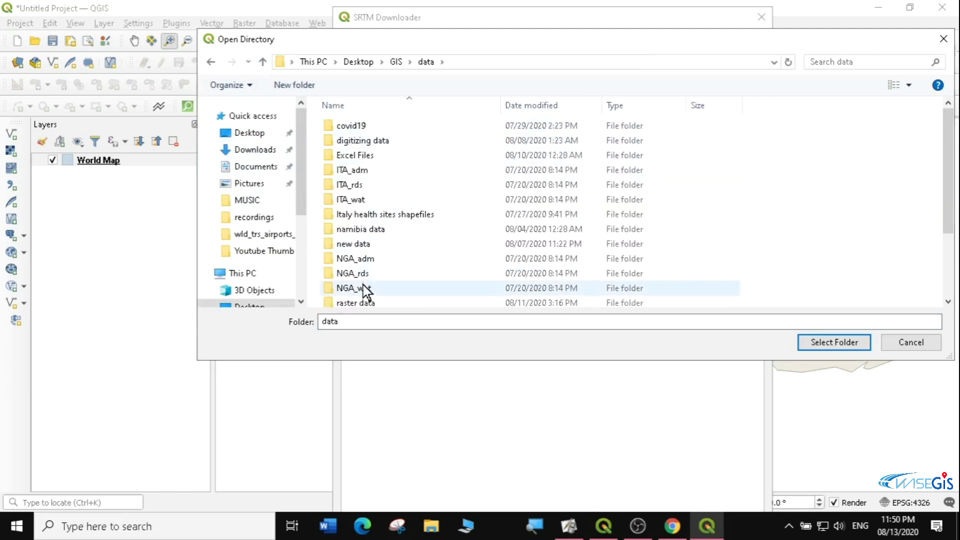
{"action": "left_click", "coordinate": [365, 300]}
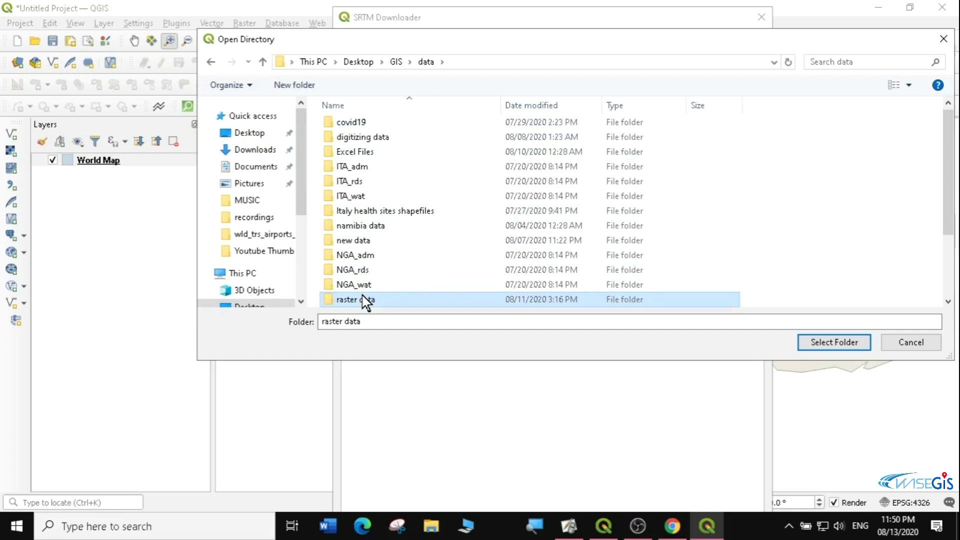
{"action": "left_click", "coordinate": [411, 304]}
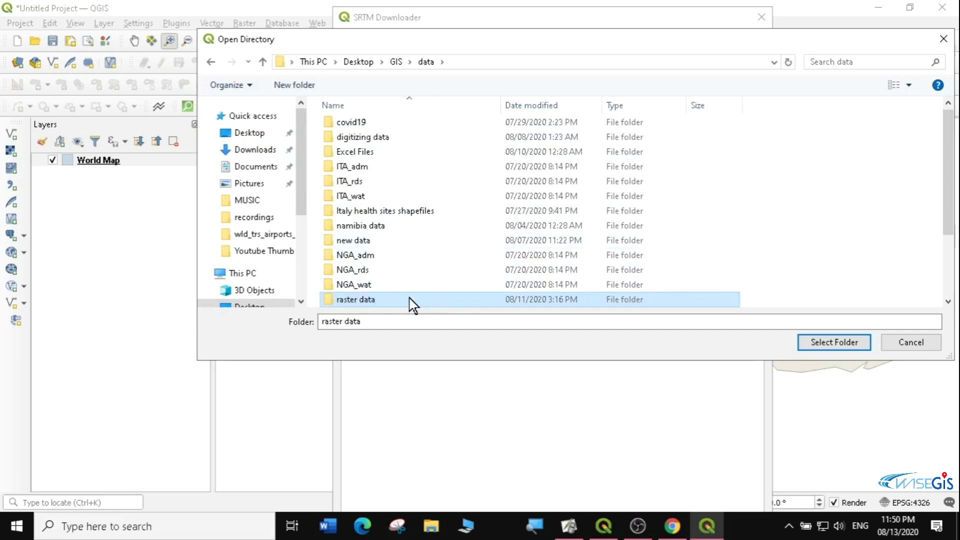
{"action": "double_click", "coordinate": [381, 300]}
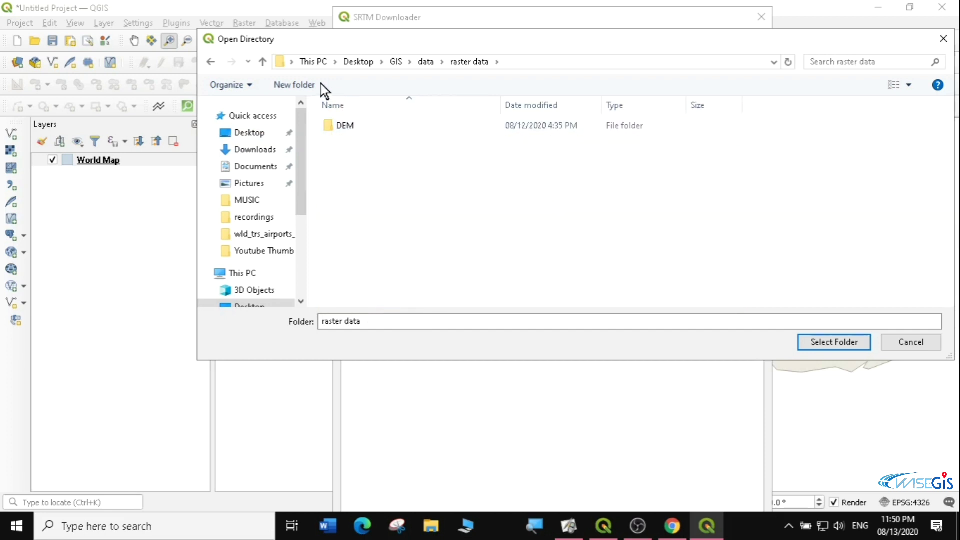
{"action": "left_click", "coordinate": [305, 86]}
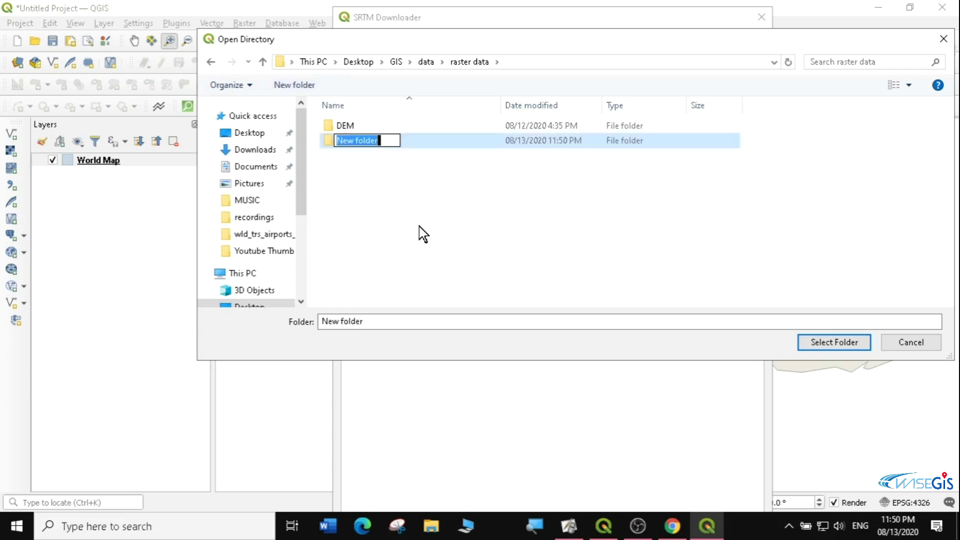
{"action": "type", "text": "Jamaica"}
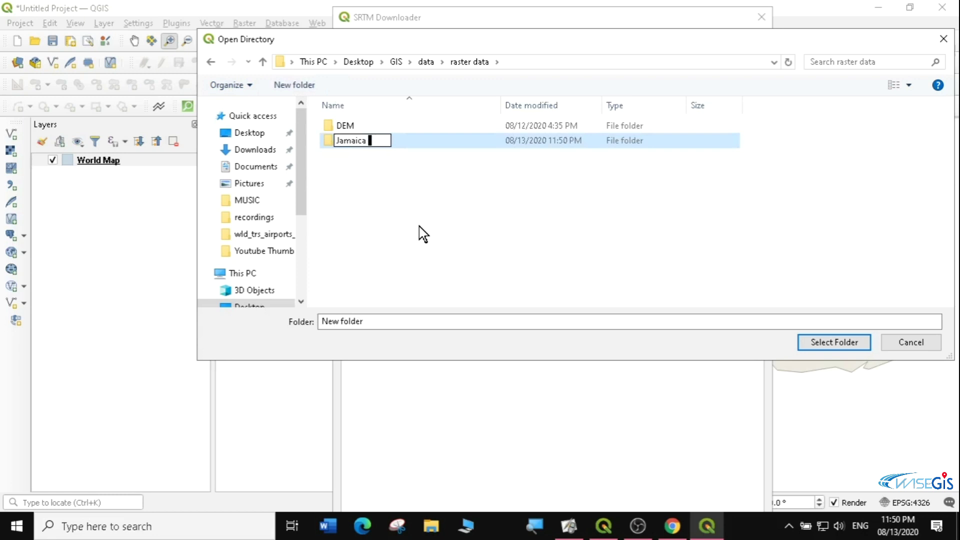
{"action": "type", "text": " DEM"}
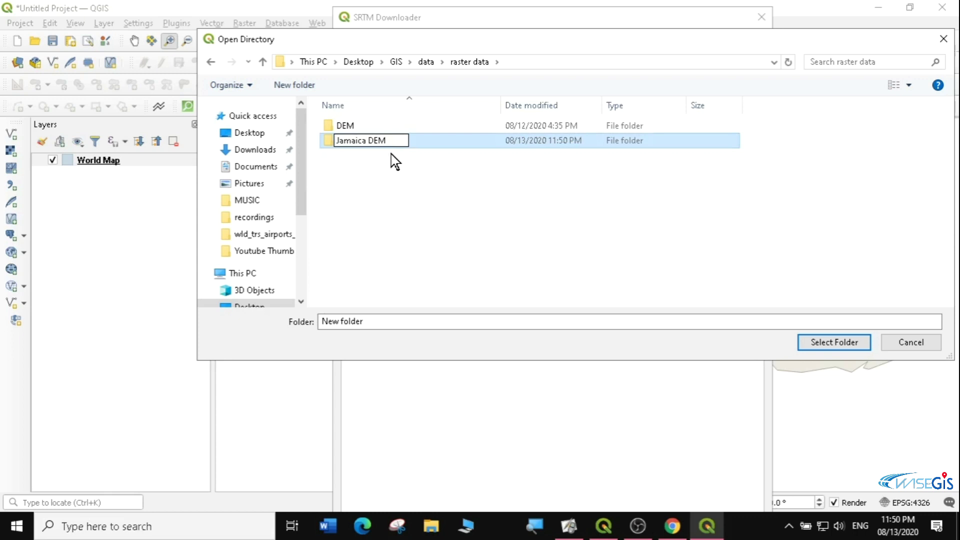
{"action": "left_click", "coordinate": [385, 171]}
Set the Jamaica DEM folder as the output path of the SRTM download.
{"action": "left_click", "coordinate": [376, 131]}
{"action": "left_click", "coordinate": [375, 144]}
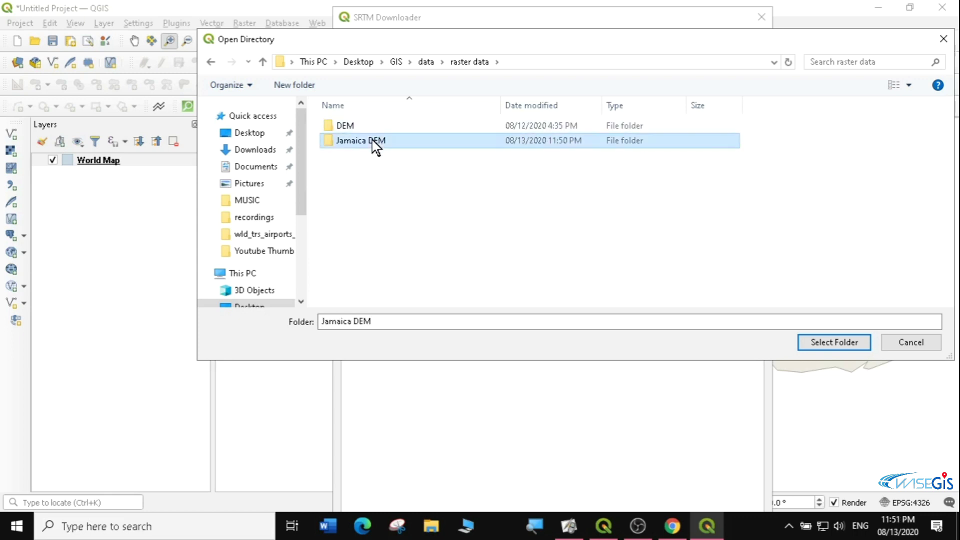
{"action": "left_click", "coordinate": [833, 342]}
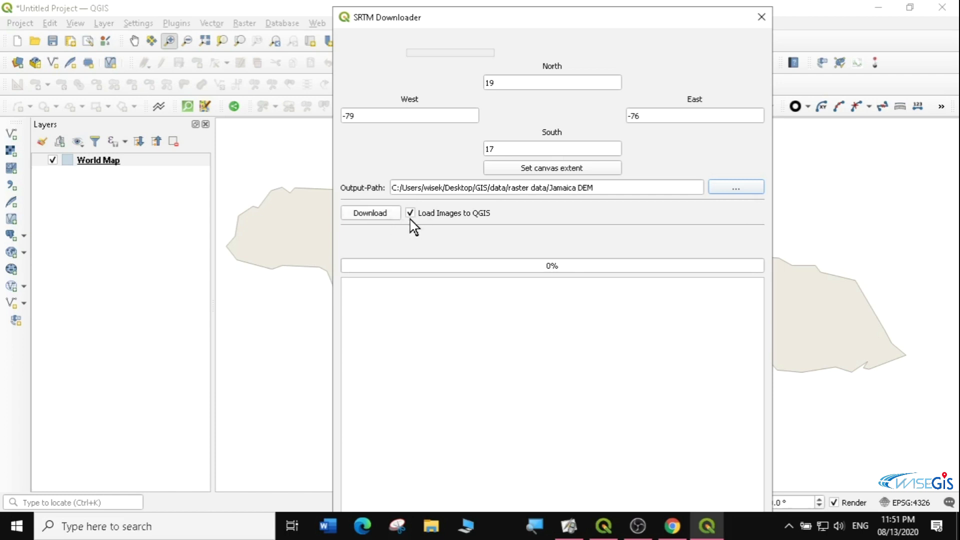
Start the SRTM download of the Jamaica tiles and open the Earthdata account registration page from the login prompt.
{"action": "left_click", "coordinate": [382, 214]}
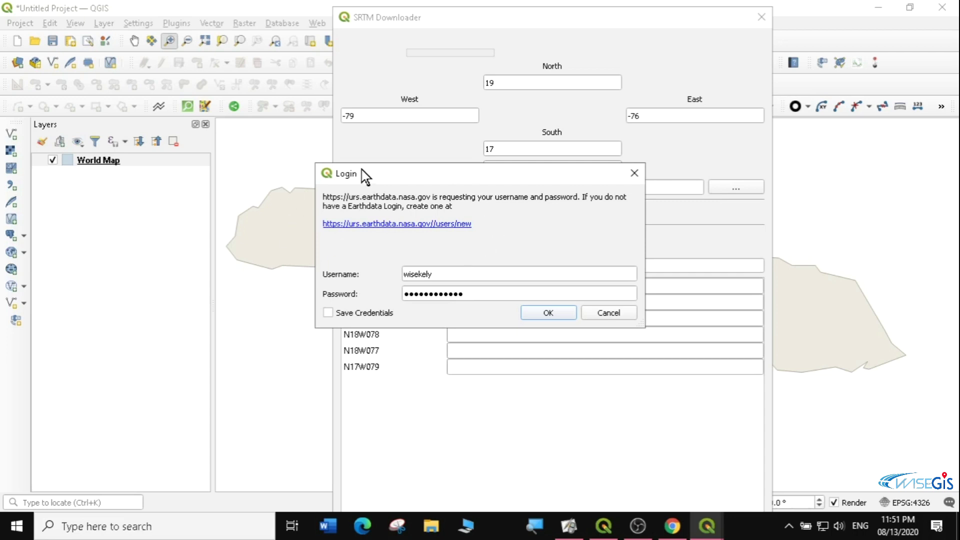
{"action": "left_click", "coordinate": [408, 224]}
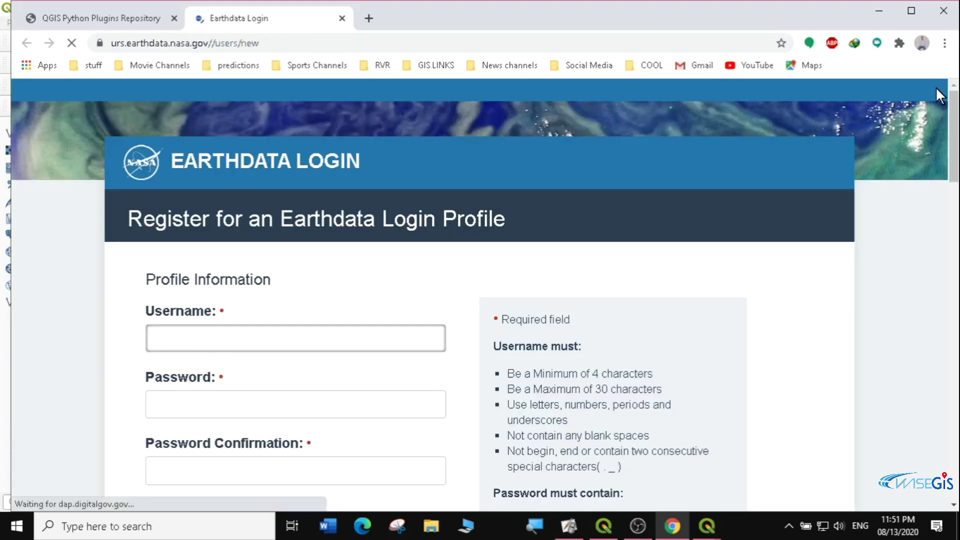
Review the Earthdata Login registration form, including the affiliation and study area choices and the agreements, and return to QGIS.
{"action": "mouse_move", "coordinate": [957, 111]}
{"action": "left_mouse_down"}
{"action": "mouse_move", "coordinate": [956, 161]}
{"action": "mouse_move", "coordinate": [956, 122]}
{"action": "left_mouse_up"}
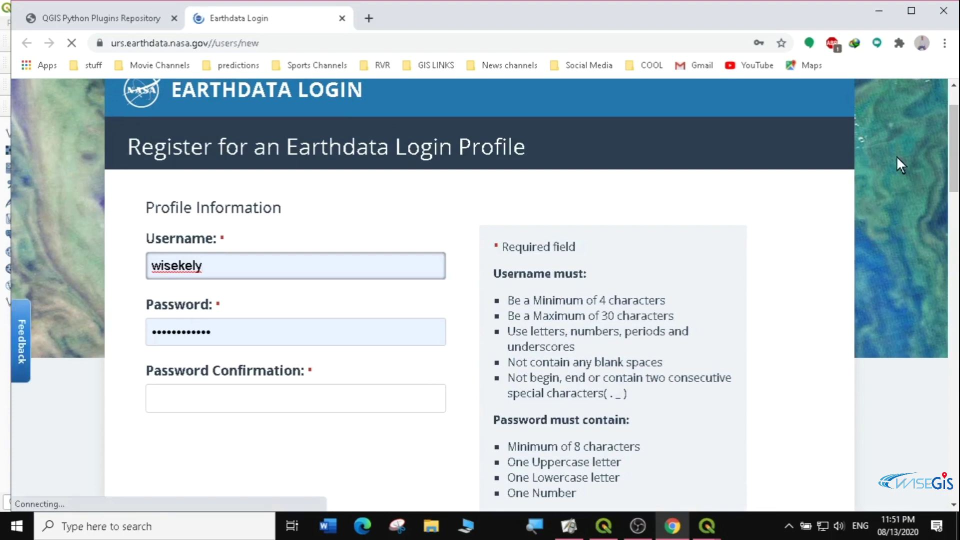
{"action": "scroll", "coordinate": [437, 232], "scroll_direction": "down", "scroll_amount": 1}
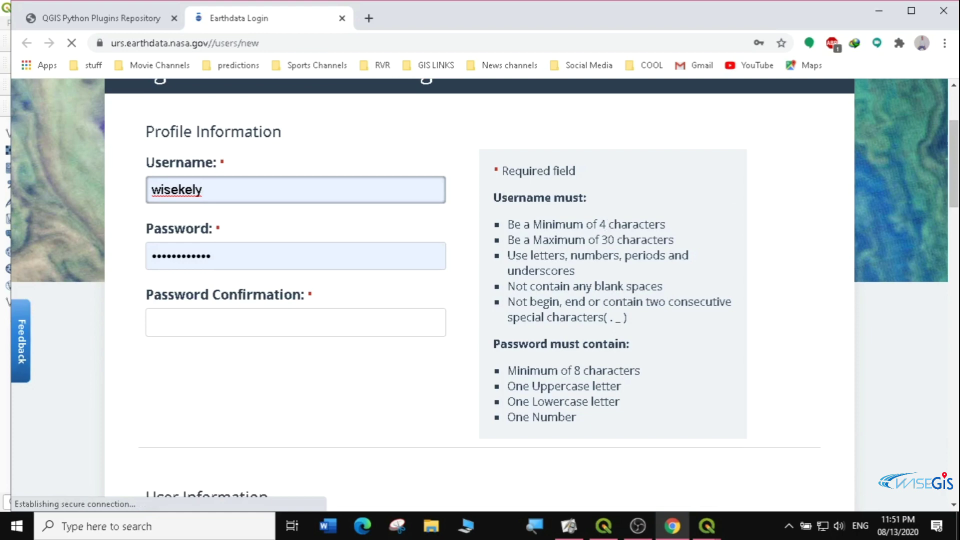
{"action": "left_click_drag", "start_coordinate": [956, 155], "coordinate": [956, 220]}
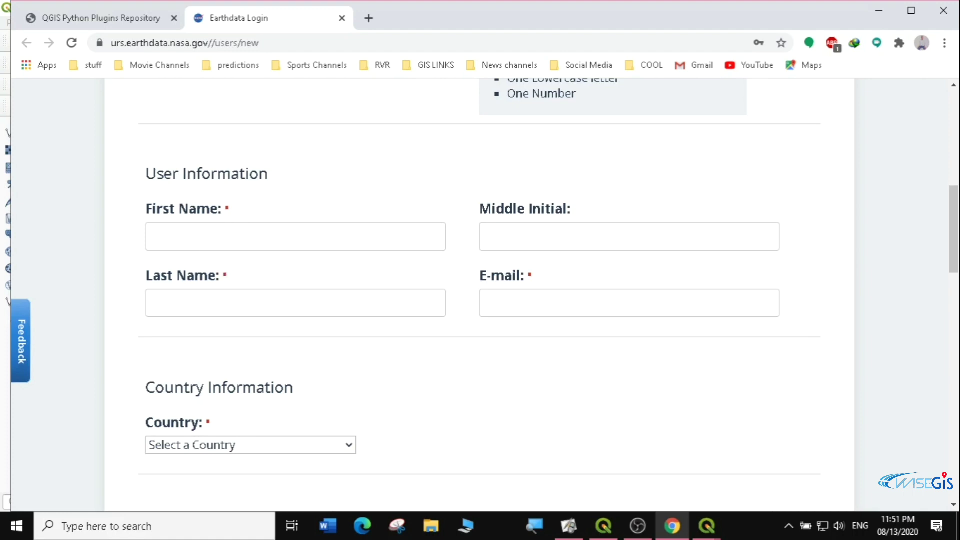
{"action": "scroll", "coordinate": [334, 311], "scroll_direction": "down", "scroll_amount": 4}
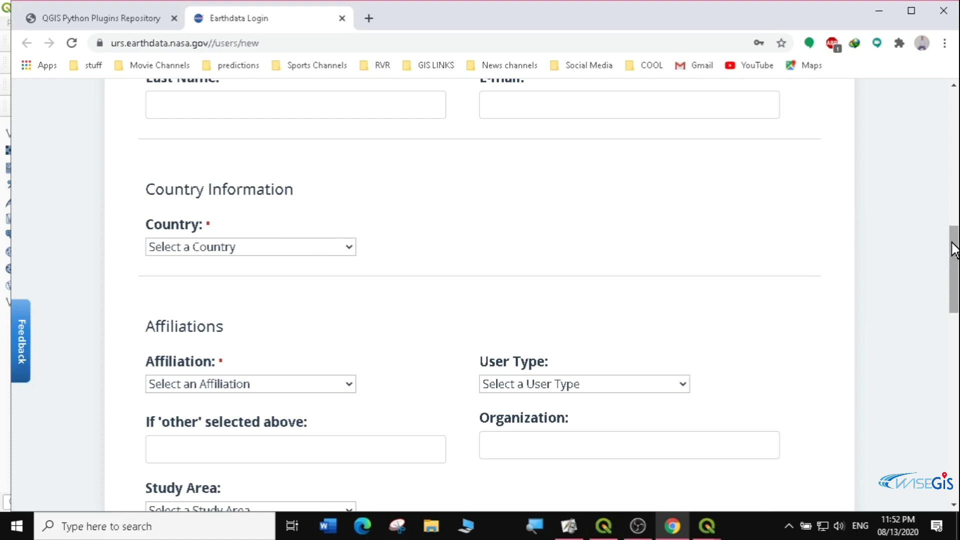
{"action": "scroll", "coordinate": [954, 247], "scroll_direction": "down", "scroll_amount": 3}
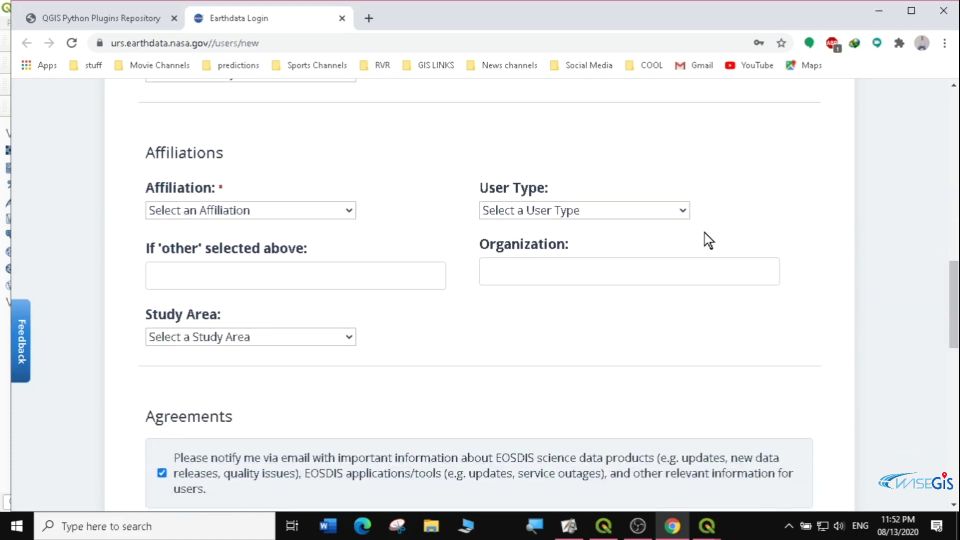
{"action": "left_click", "coordinate": [334, 211]}
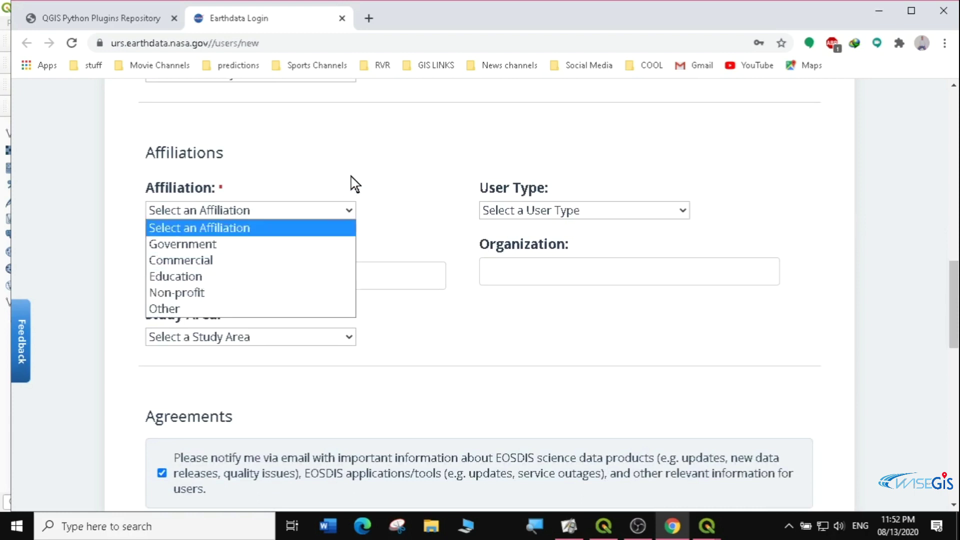
{"action": "left_click", "coordinate": [350, 210]}
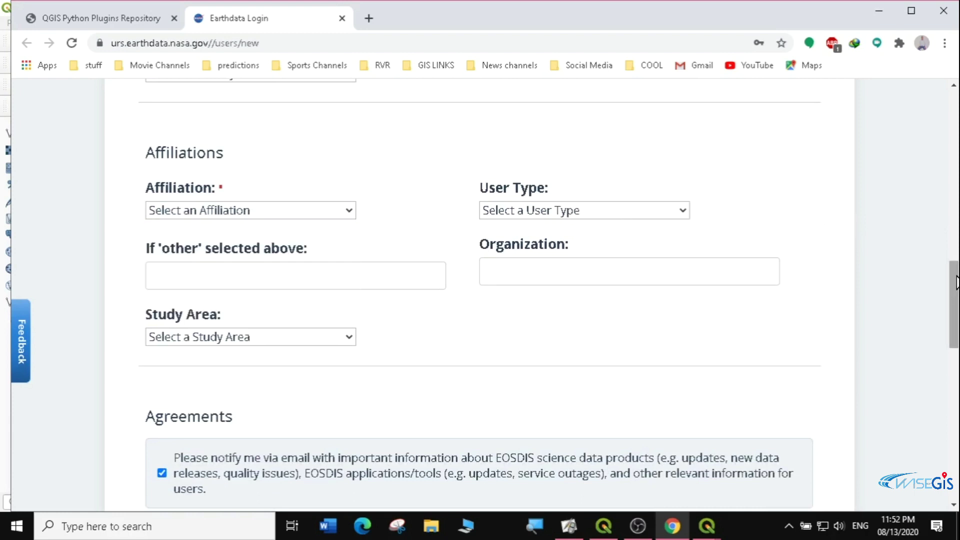
{"action": "scroll", "coordinate": [954, 300], "scroll_direction": "down", "scroll_amount": 3}
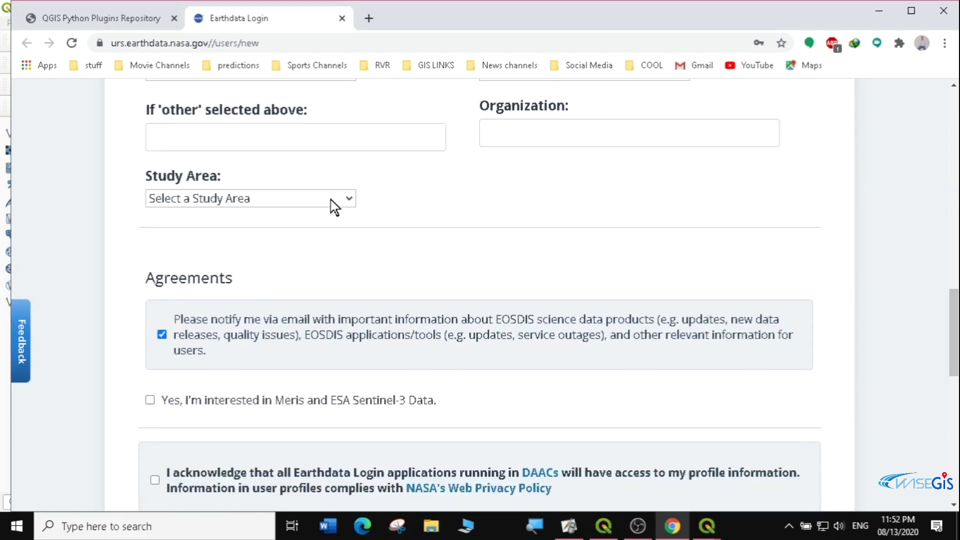
{"action": "left_click", "coordinate": [329, 203]}
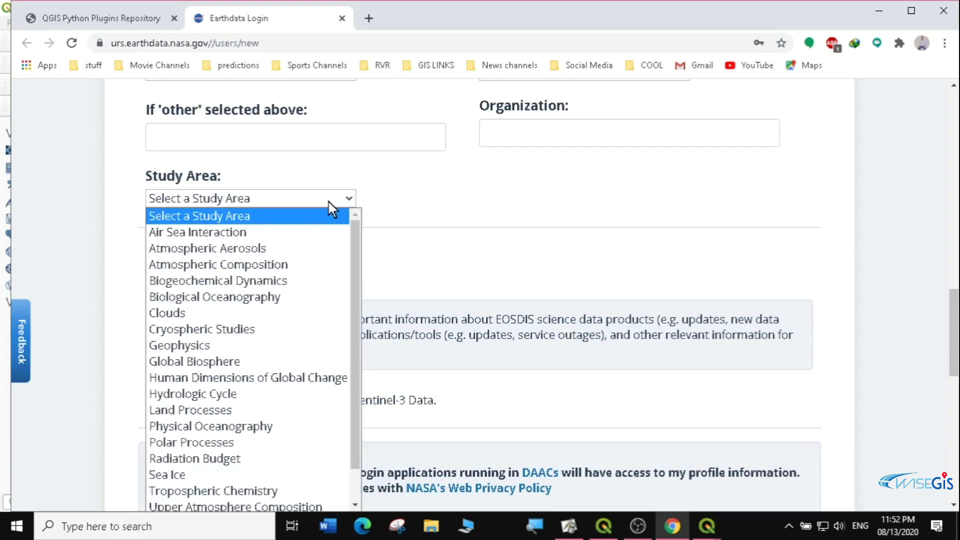
{"action": "left_click", "coordinate": [329, 203]}
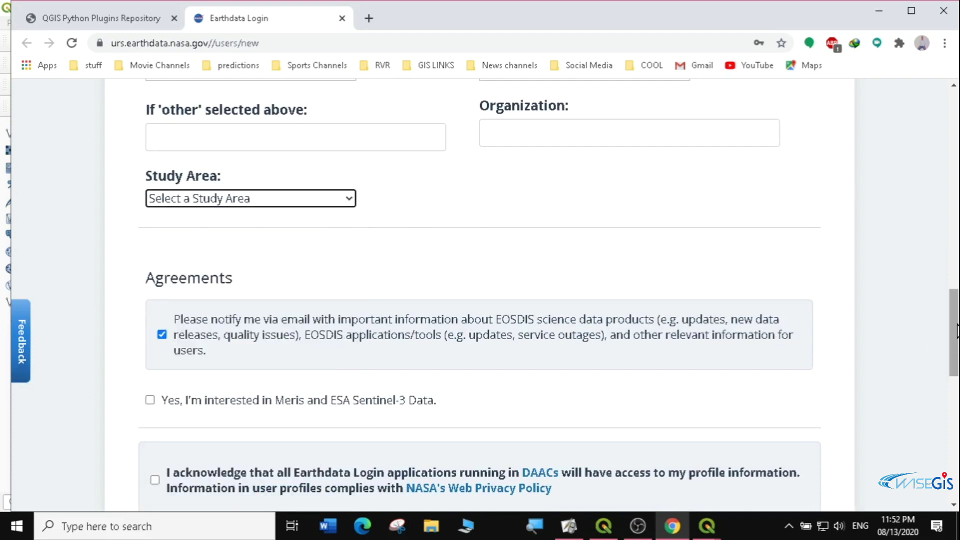
{"action": "scroll", "coordinate": [930, 350], "scroll_direction": "down", "scroll_amount": 3}
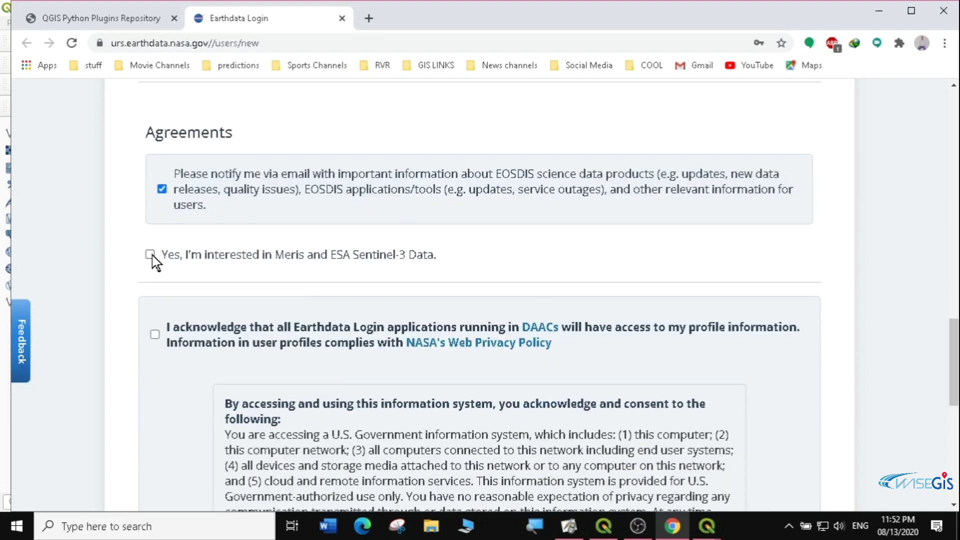
{"action": "scroll", "coordinate": [953, 317], "scroll_direction": "down", "scroll_amount": 3}
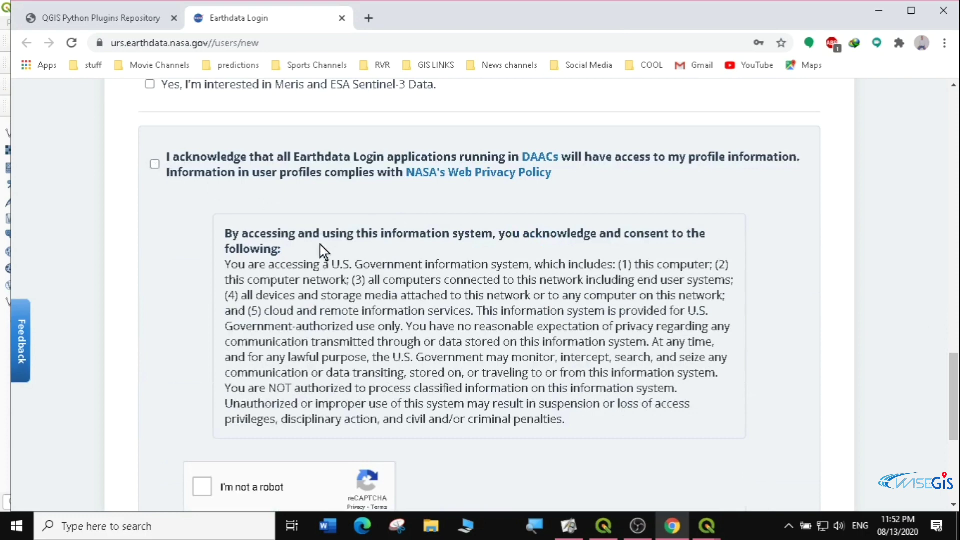
{"action": "scroll", "coordinate": [952, 373], "scroll_direction": "down", "scroll_amount": 4}
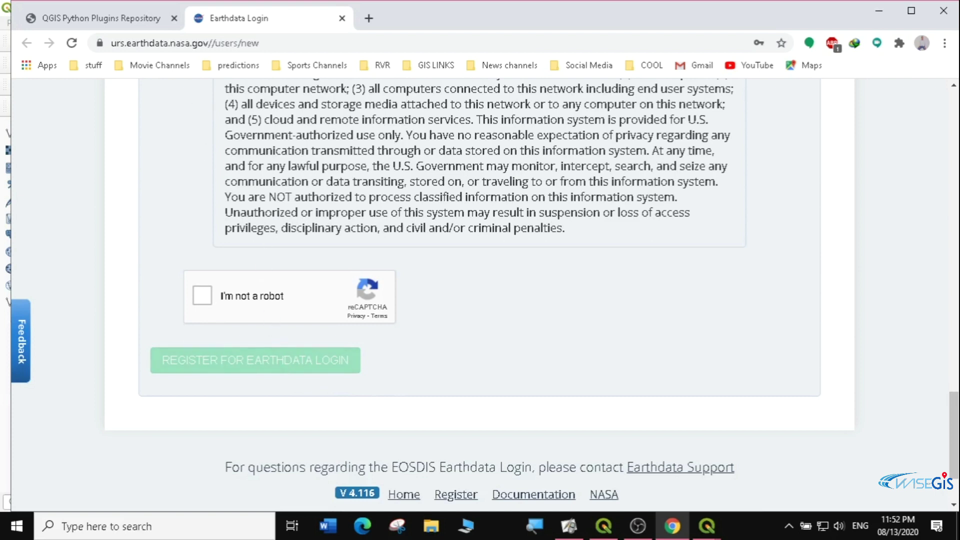
{"action": "left_click", "coordinate": [881, 15]}
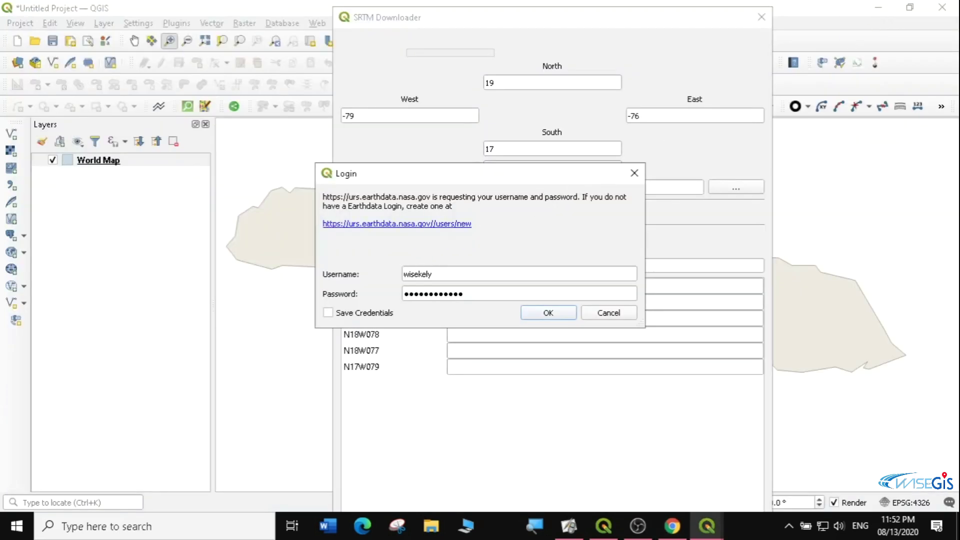
Clear the prefilled password in the Earthdata login, enter the account password and submit the credentials.
{"action": "key", "text": "Tab"}
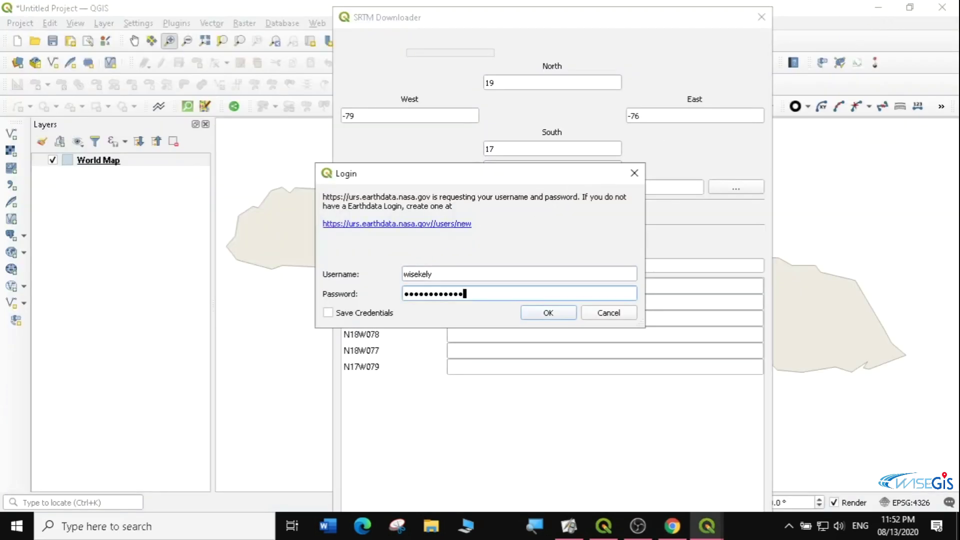
{"action": "key", "text": "BackSpace"}
{"action": "key", "text": "BackSpace"}
{"action": "key", "text": "BackSpace"}
{"action": "key", "text": "BackSpace"}
{"action": "key", "text": "BackSpace"}
{"action": "key", "text": "BackSpace"}
{"action": "key", "text": "BackSpace"}
{"action": "key", "text": "BackSpace"}
{"action": "key", "text": "BackSpace"}
{"action": "key", "text": "BackSpace"}
{"action": "key", "text": "BackSpace"}
{"action": "left_click", "coordinate": [546, 315]}
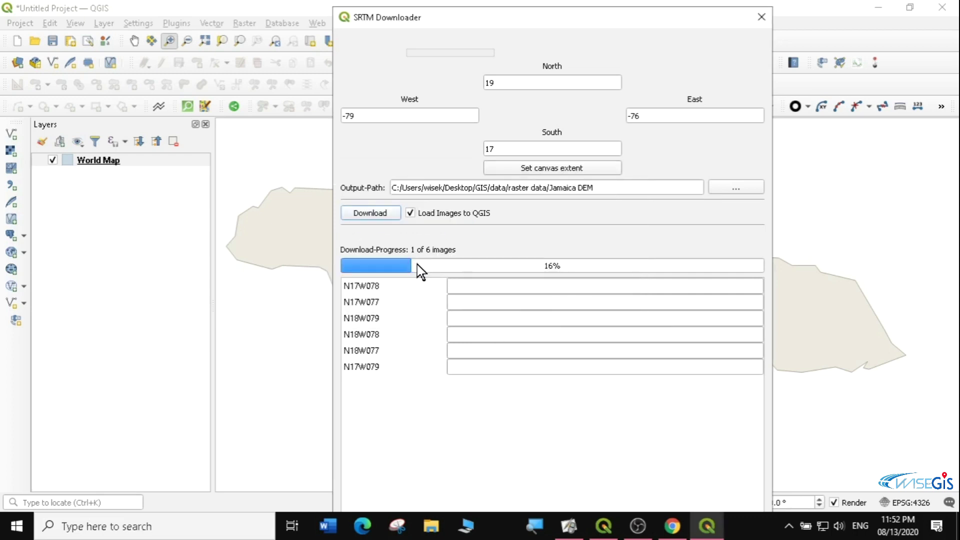
Re-enter the account password when the Earthdata login asks again and submit it to continue the tile download.
{"action": "left_click", "coordinate": [465, 294]}
{"action": "key", "text": "BackSpace"}
{"action": "key", "text": "BackSpace"}
{"action": "key", "text": "BackSpace"}
{"action": "key", "text": "BackSpace"}
{"action": "key", "text": "BackSpace"}
{"action": "key", "text": "BackSpace"}
{"action": "key", "text": "BackSpace"}
{"action": "key", "text": "BackSpace"}
{"action": "key", "text": "BackSpace"}
{"action": "key", "text": "BackSpace"}
{"action": "key", "text": "BackSpace"}
{"action": "key", "text": "BackSpace"}
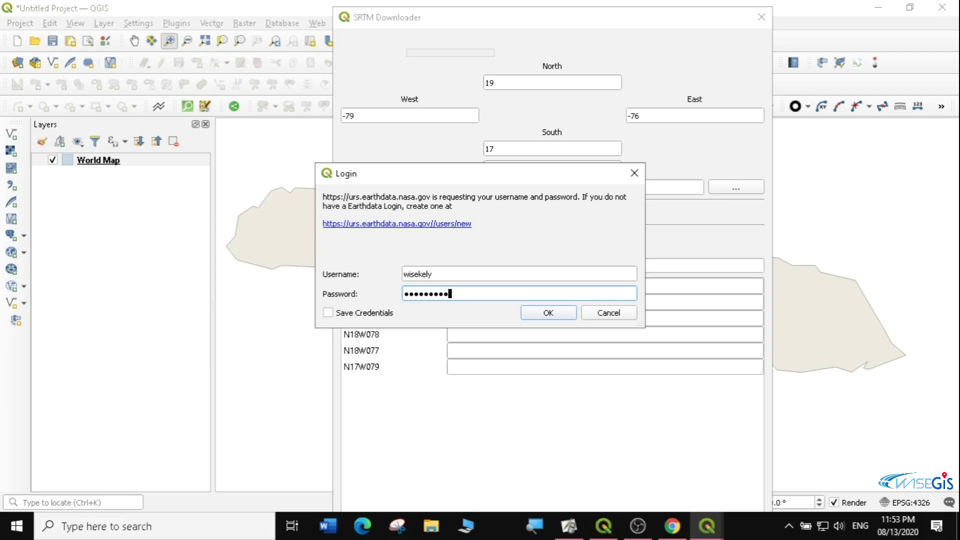
{"action": "left_click", "coordinate": [547, 313]}
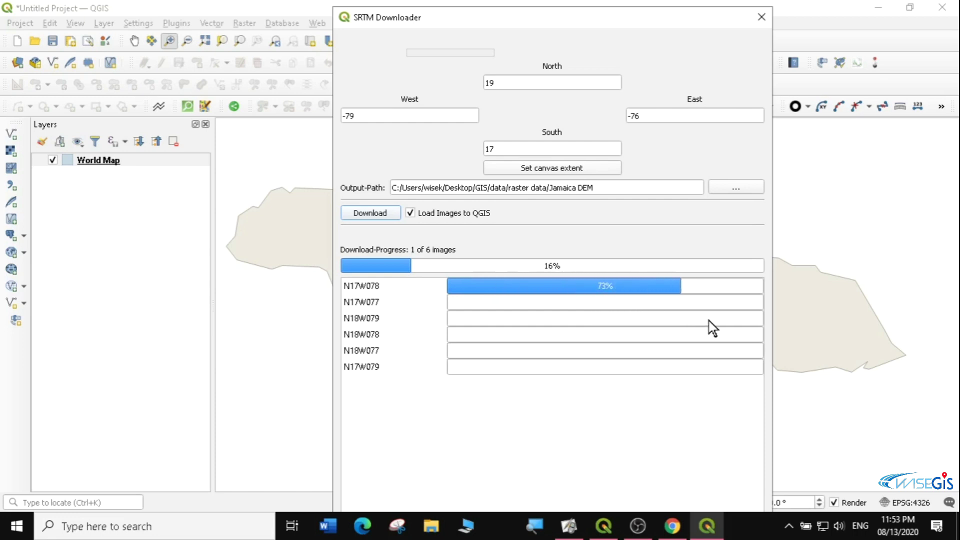
Follow the SRTM tile download to completion, close the SRTM Downloader and dismiss the result message.
{"action": "left_click", "coordinate": [368, 289]}
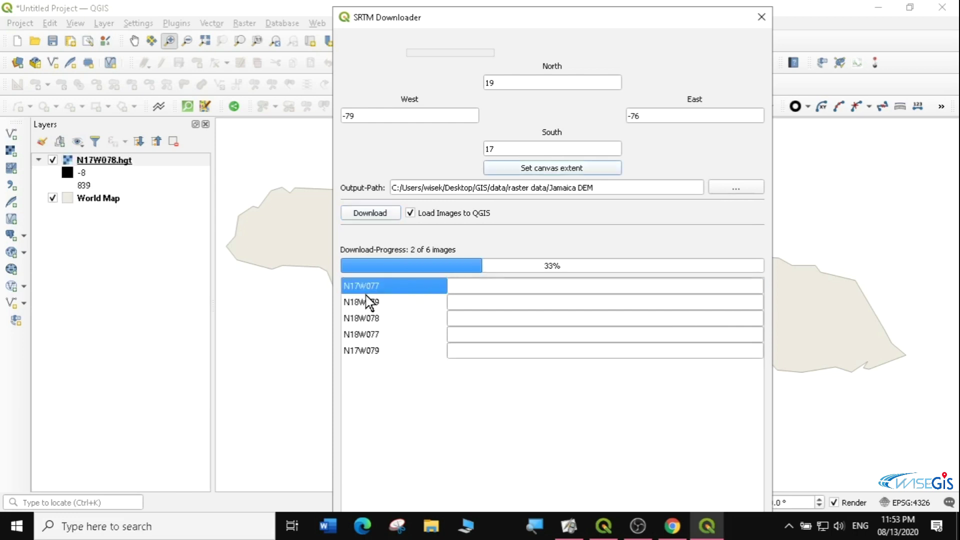
{"action": "left_click", "coordinate": [370, 302]}
{"action": "left_click", "coordinate": [371, 214]}
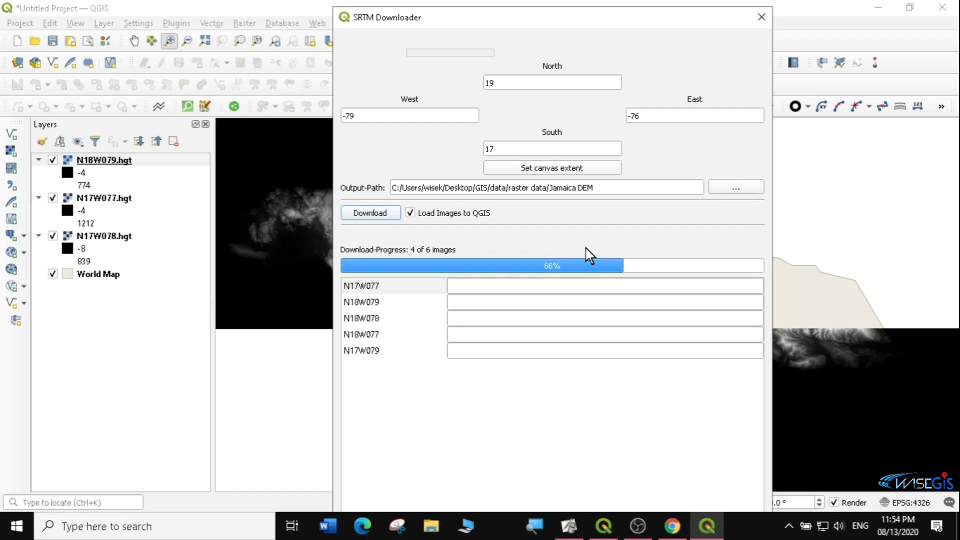
{"action": "left_click_drag", "start_coordinate": [694, 28], "coordinate": [771, 75]}
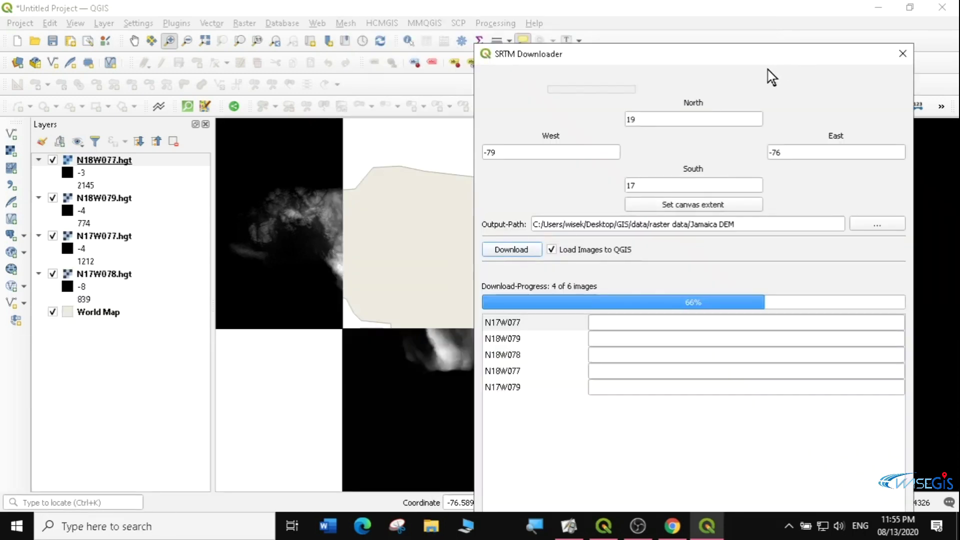
{"action": "left_click_drag", "start_coordinate": [754, 55], "coordinate": [668, 41]}
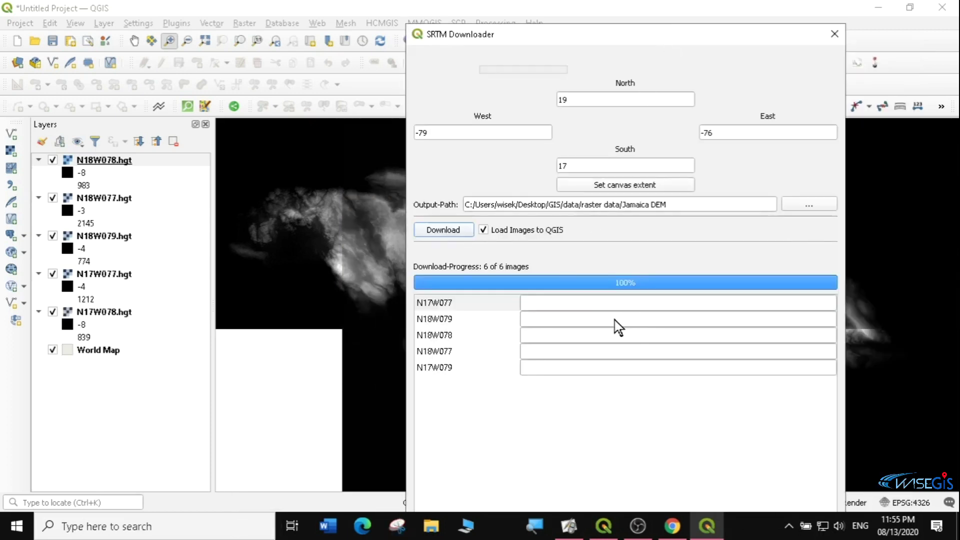
{"action": "left_click_drag", "start_coordinate": [634, 35], "coordinate": [623, 16]}
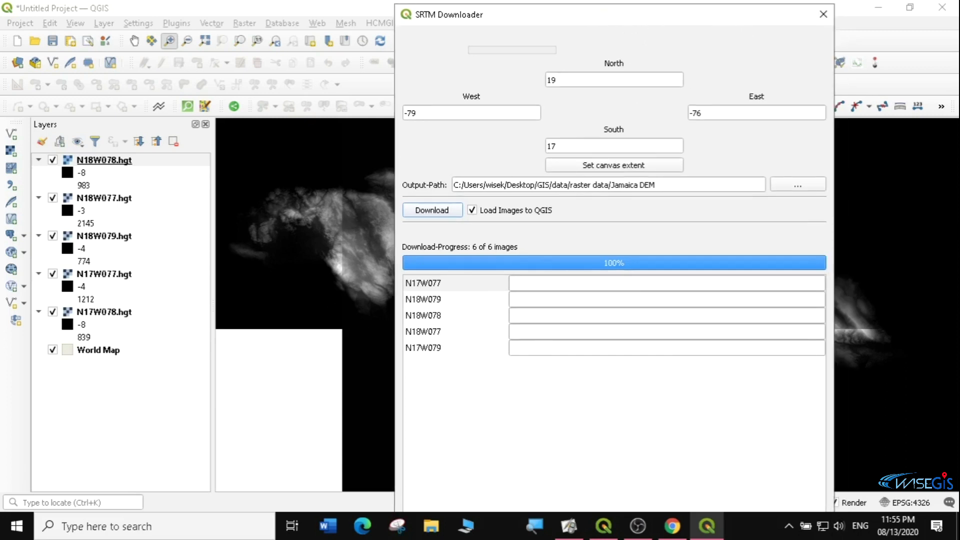
{"action": "left_click_drag", "start_coordinate": [655, 15], "coordinate": [576, 92]}
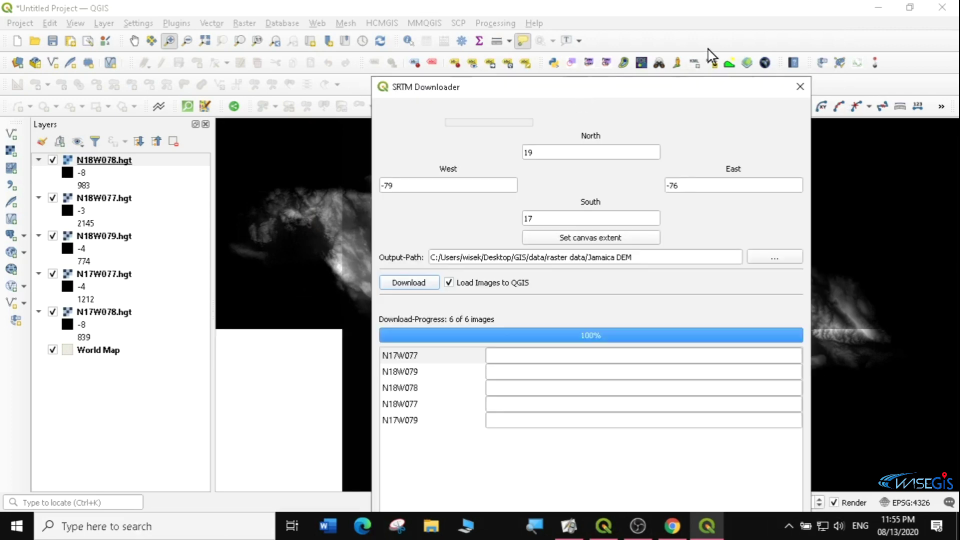
{"action": "left_click", "coordinate": [801, 88]}
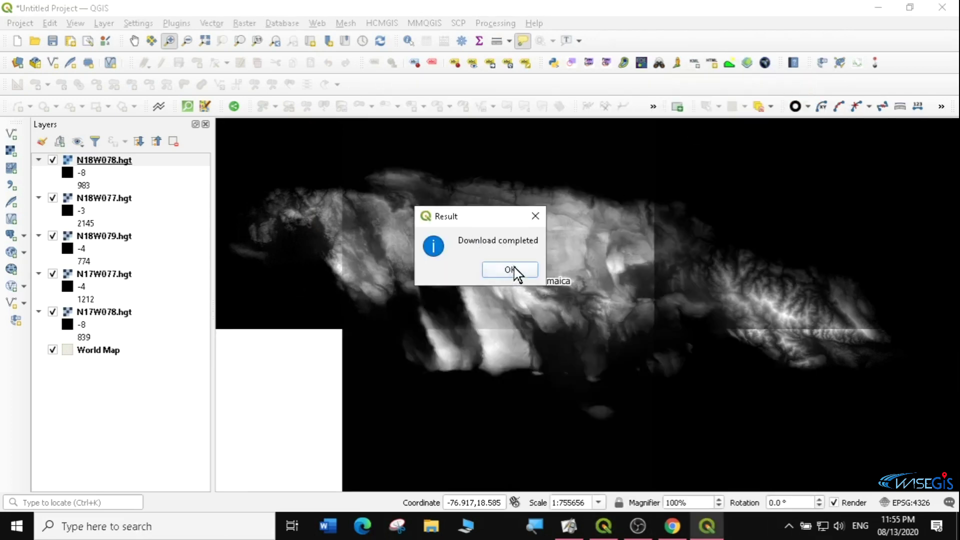
{"action": "left_click", "coordinate": [510, 271]}
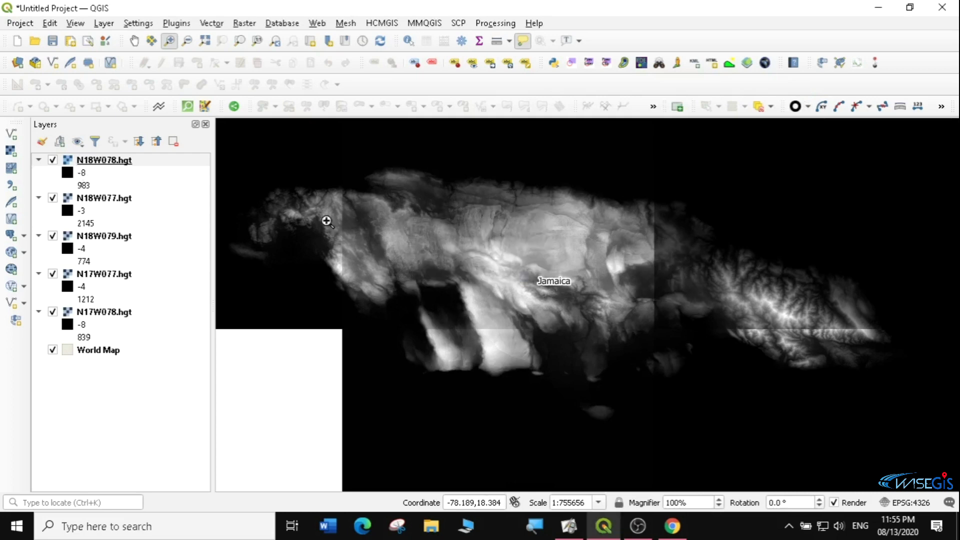
Toggle the visibility of the downloaded .hgt layers one by one to check which part of Jamaica each tile covers.
{"action": "left_click", "coordinate": [52, 160]}
{"action": "left_click", "coordinate": [52, 160]}
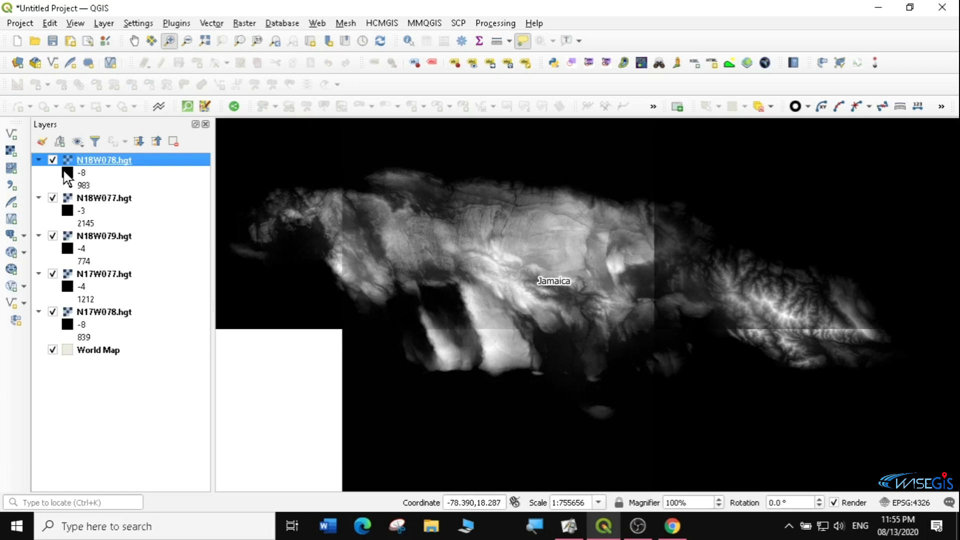
{"action": "left_click", "coordinate": [52, 159]}
{"action": "left_click", "coordinate": [52, 160]}
{"action": "left_click", "coordinate": [52, 160]}
{"action": "left_click", "coordinate": [52, 198]}
{"action": "left_click", "coordinate": [52, 198]}
{"action": "left_click", "coordinate": [52, 236]}
{"action": "left_click", "coordinate": [52, 236]}
{"action": "left_click", "coordinate": [52, 274]}
{"action": "left_click", "coordinate": [104, 311]}
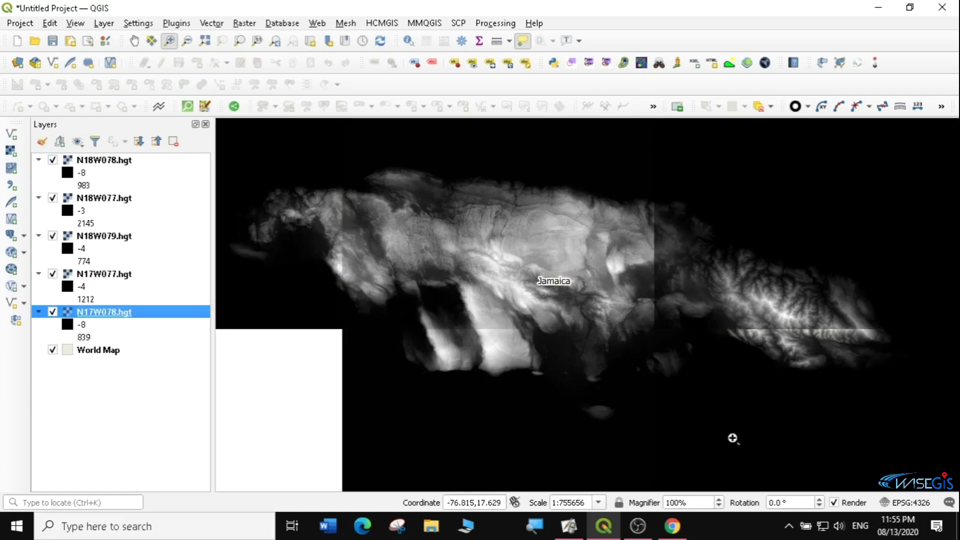
Merge all five downloaded .hgt tiles into one temporary raster layer with the Float32 output data type.
{"action": "left_click", "coordinate": [246, 24]}
{"action": "mouse_move", "coordinate": [278, 155]}
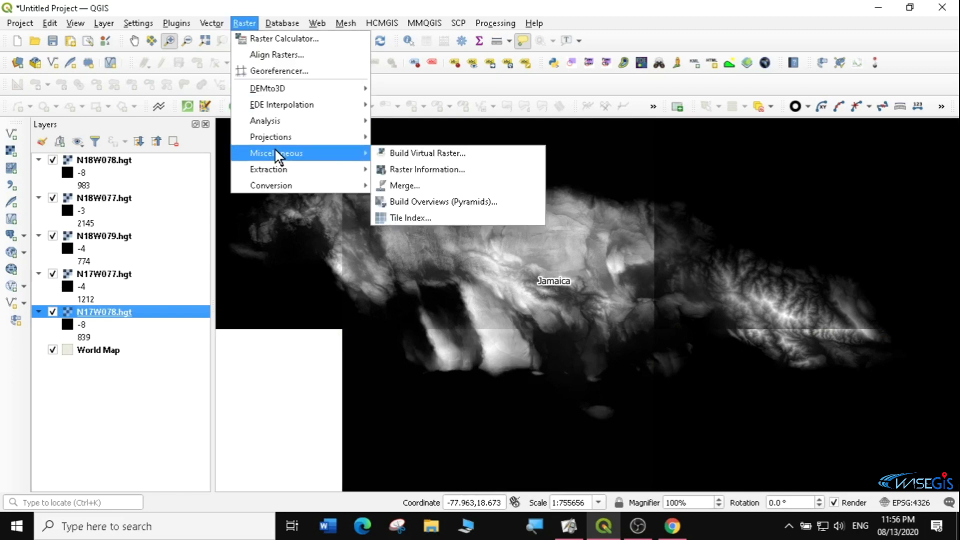
{"action": "left_click", "coordinate": [423, 185]}
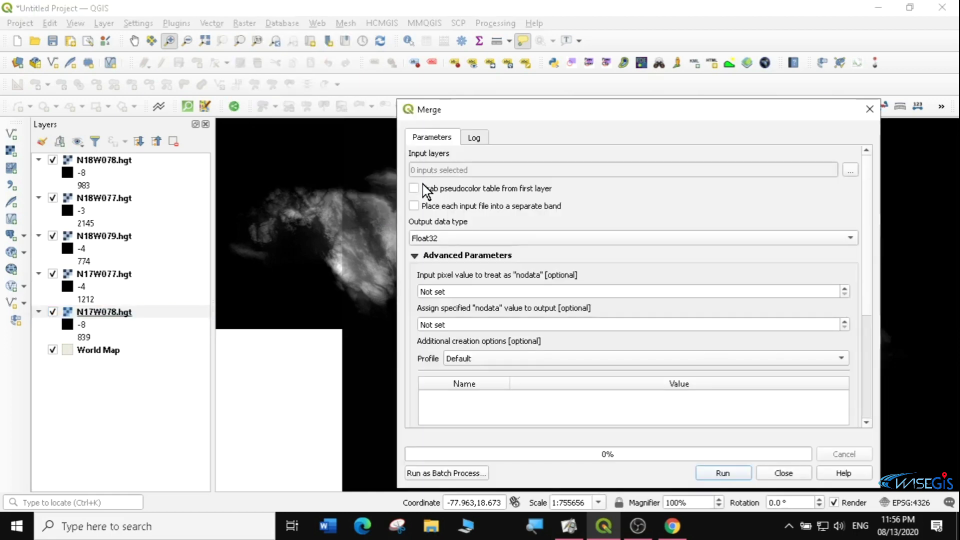
{"action": "left_click_drag", "start_coordinate": [568, 109], "coordinate": [511, 53]}
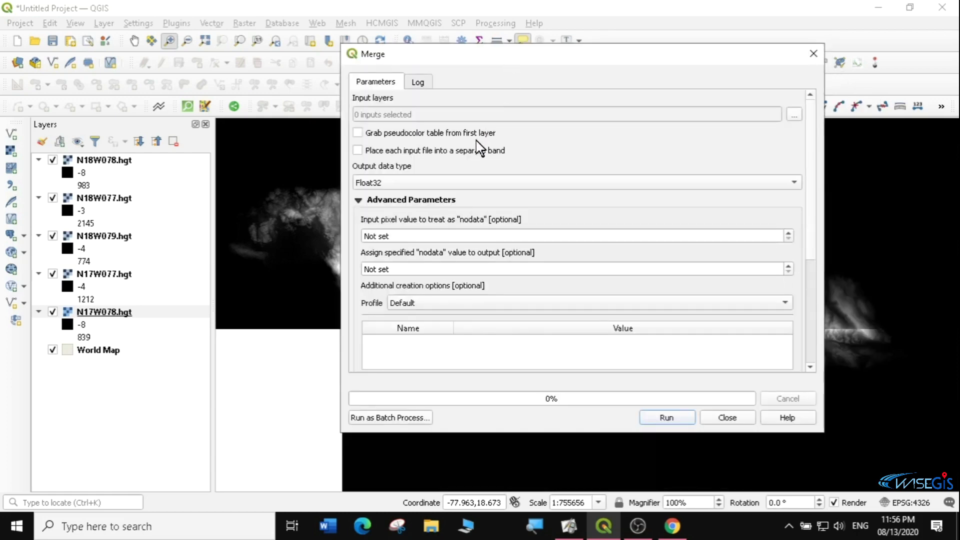
{"action": "left_click", "coordinate": [795, 115]}
{"action": "left_click", "coordinate": [364, 123]}
{"action": "left_click", "coordinate": [773, 126]}
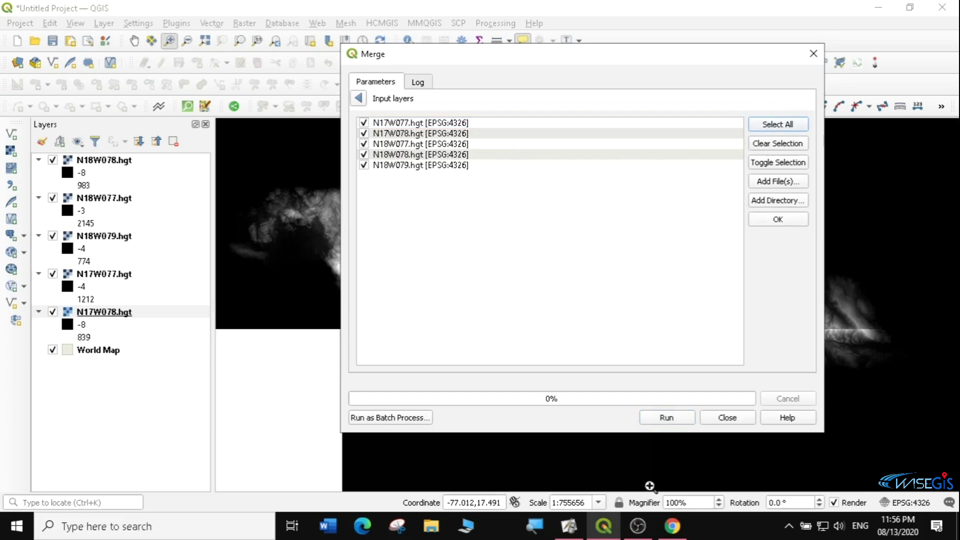
{"action": "left_click", "coordinate": [666, 418]}
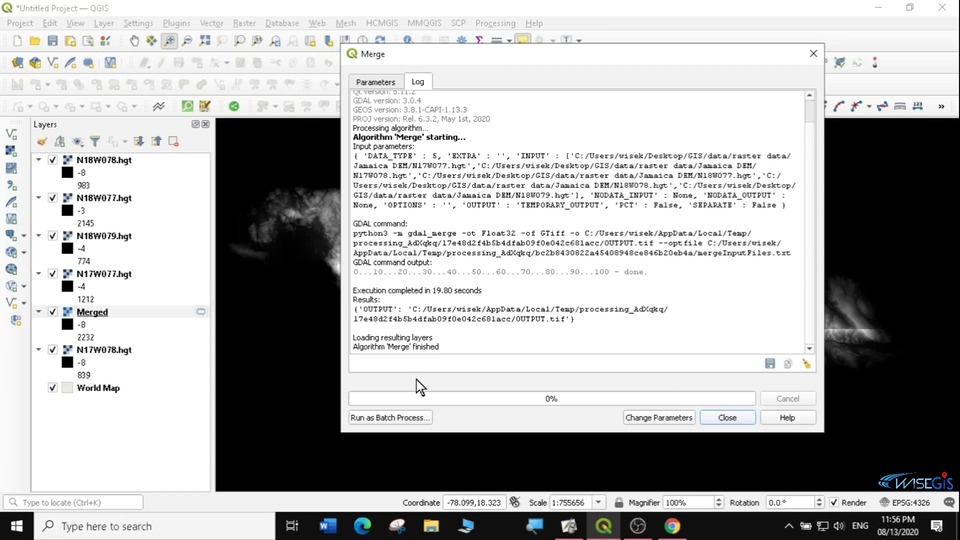
Close the finished Merge dialog and move the Merged layer above all the .hgt tile layers.
{"action": "left_click_drag", "start_coordinate": [439, 347], "coordinate": [397, 346]}
{"action": "left_click", "coordinate": [392, 347]}
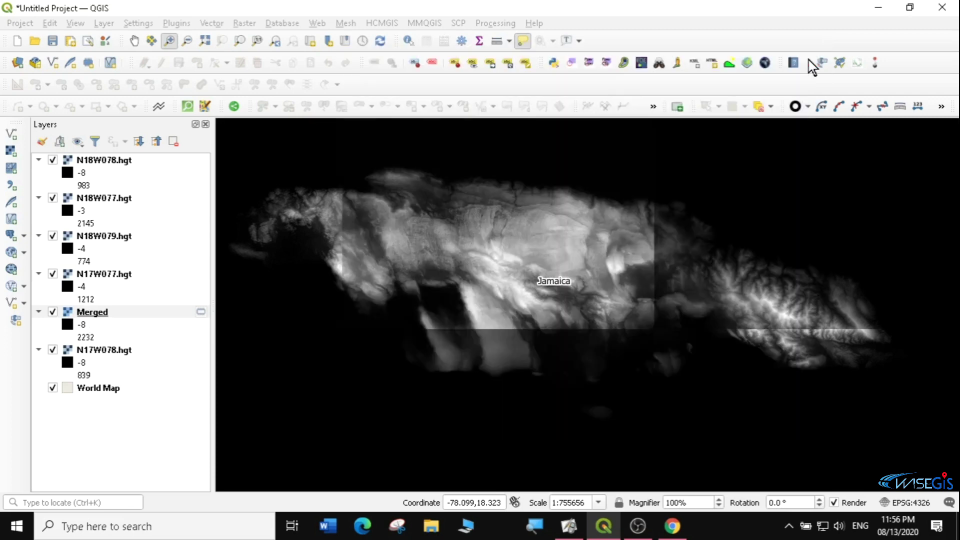
{"action": "left_click", "coordinate": [814, 53]}
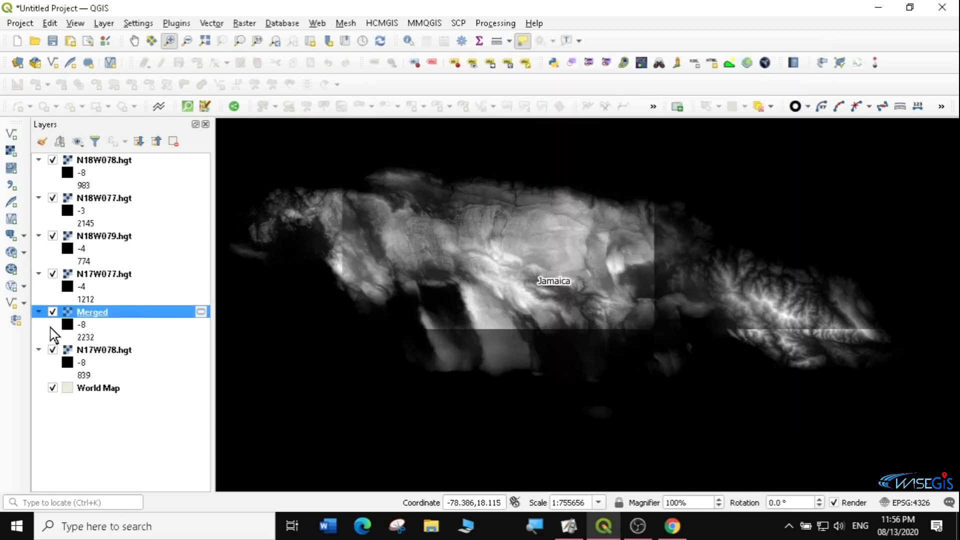
{"action": "left_click", "coordinate": [80, 159]}
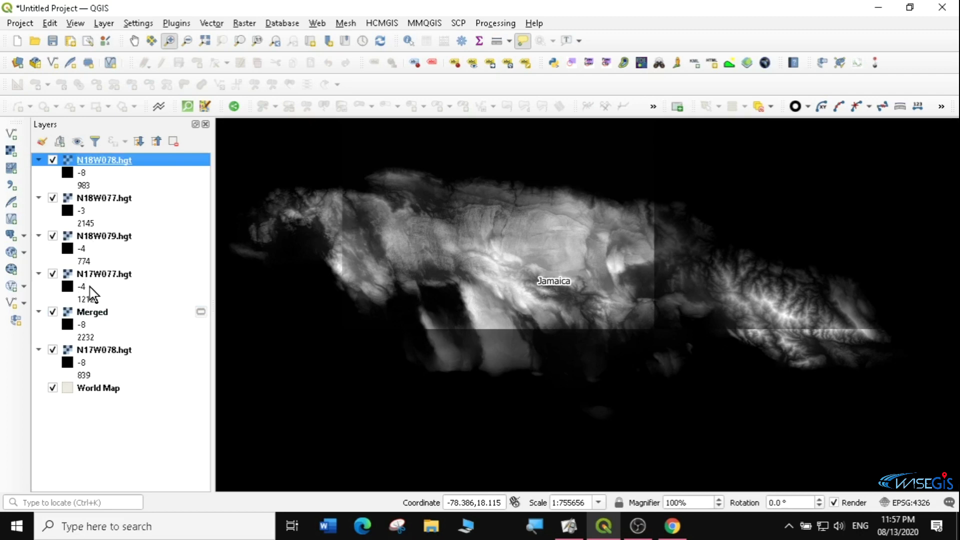
{"action": "left_click", "coordinate": [85, 313], "text": "shift"}
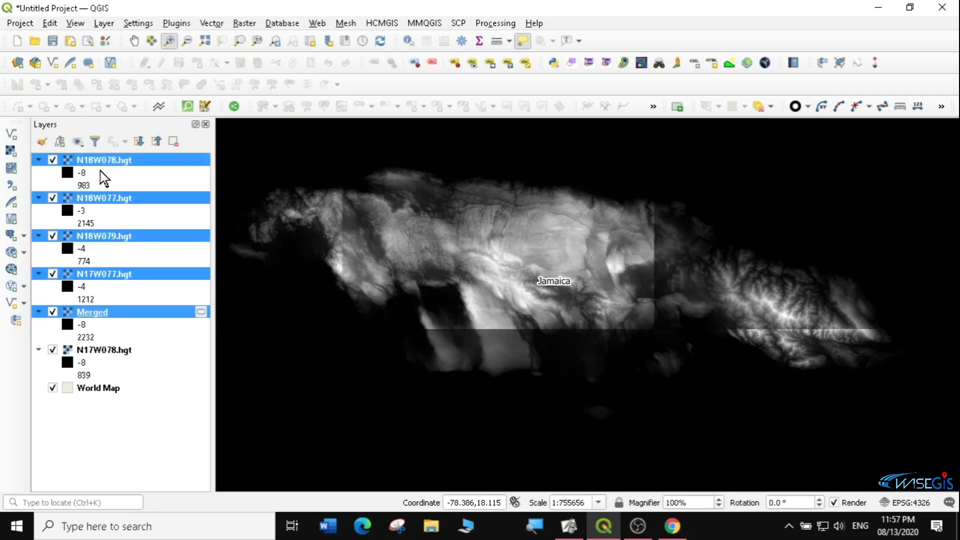
{"action": "left_click", "coordinate": [105, 312]}
{"action": "left_click", "coordinate": [106, 278]}
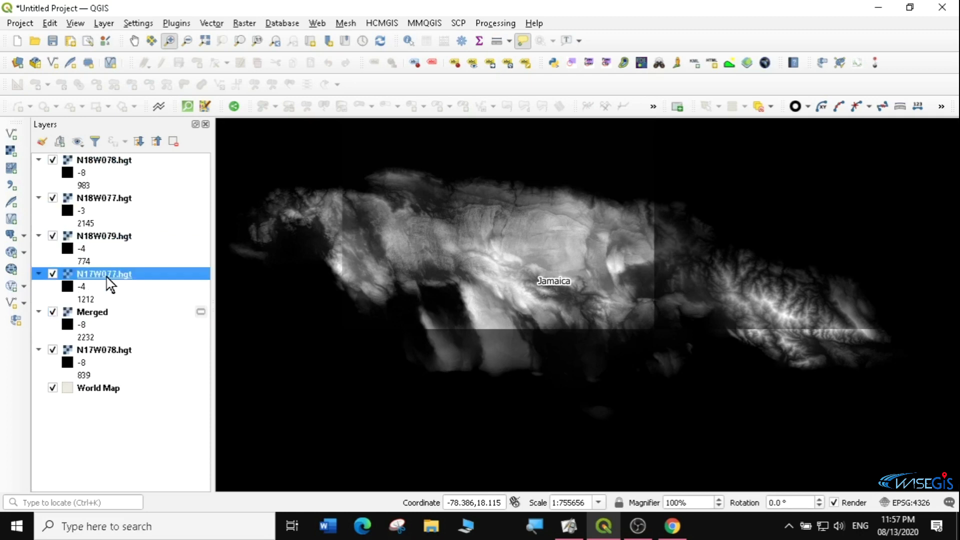
{"action": "mouse_move", "coordinate": [97, 311]}
{"action": "left_mouse_down"}
{"action": "mouse_move", "coordinate": [96, 323]}
{"action": "mouse_move", "coordinate": [96, 162]}
{"action": "left_mouse_up"}
Remove the five individual .hgt tile layers from the project, keeping Merged and World Map.
{"action": "left_click", "coordinate": [90, 200]}
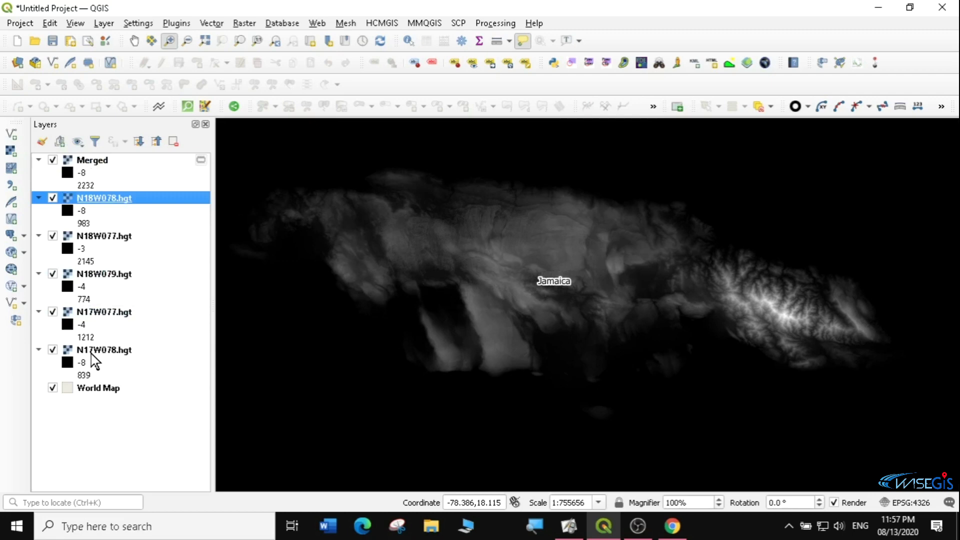
{"action": "left_click", "coordinate": [91, 350], "text": "shift"}
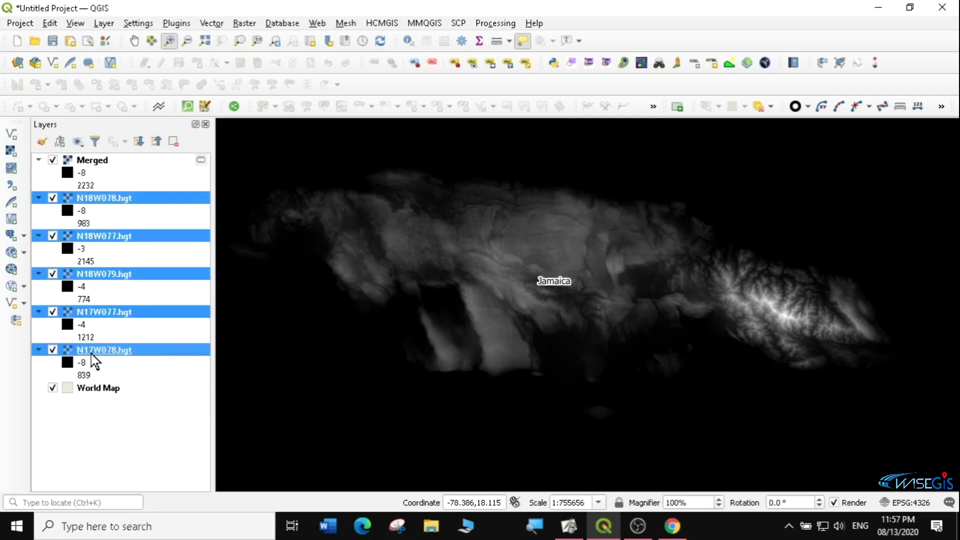
{"action": "right_click", "coordinate": [70, 197]}
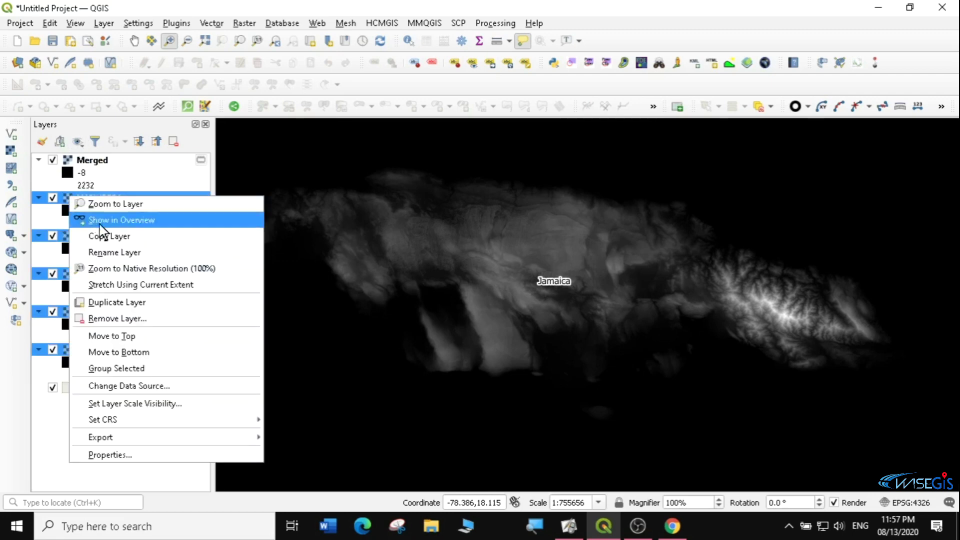
{"action": "left_click", "coordinate": [124, 319]}
{"action": "left_click", "coordinate": [430, 275]}
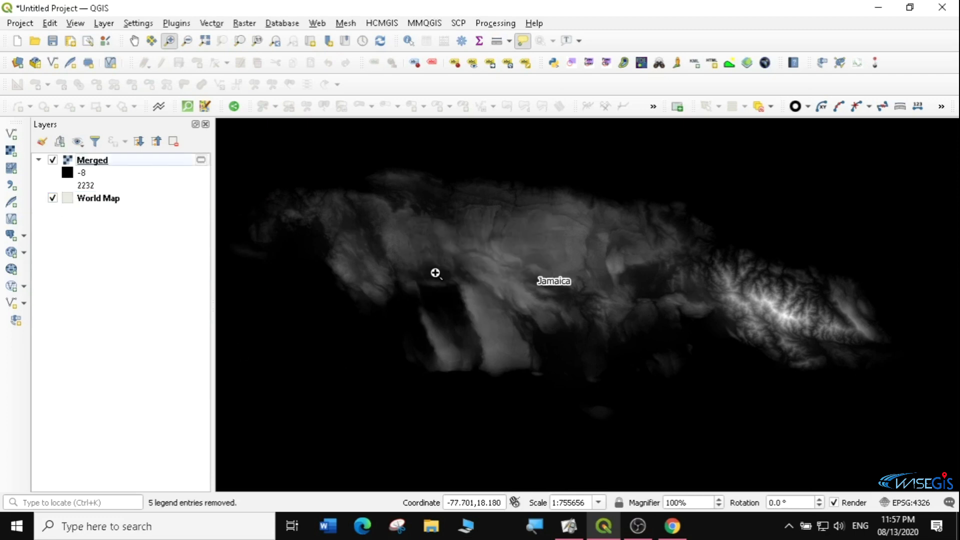
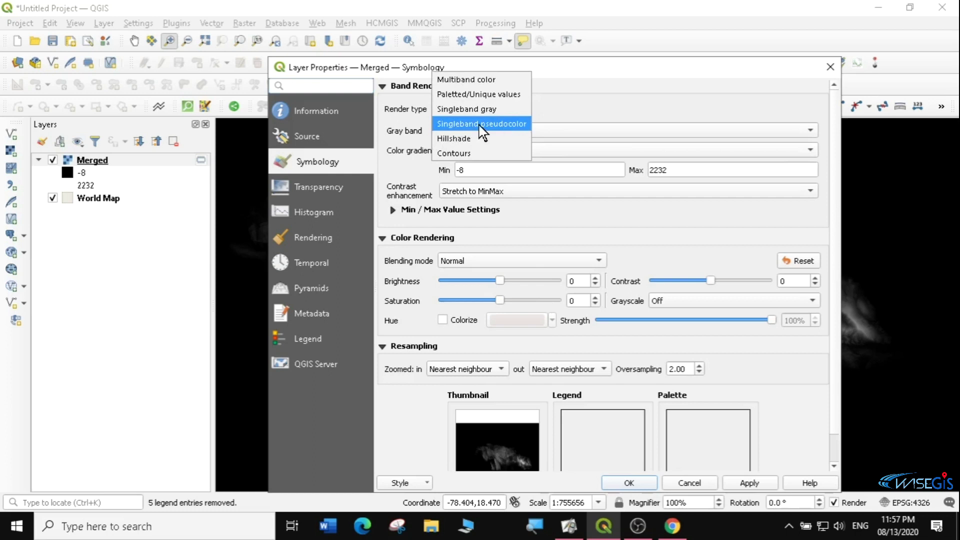
Set the Merged layer's render type to Singleband pseudocolor and create a new color ramp from the cpt-city catalog.
{"action": "left_click", "coordinate": [489, 125]}
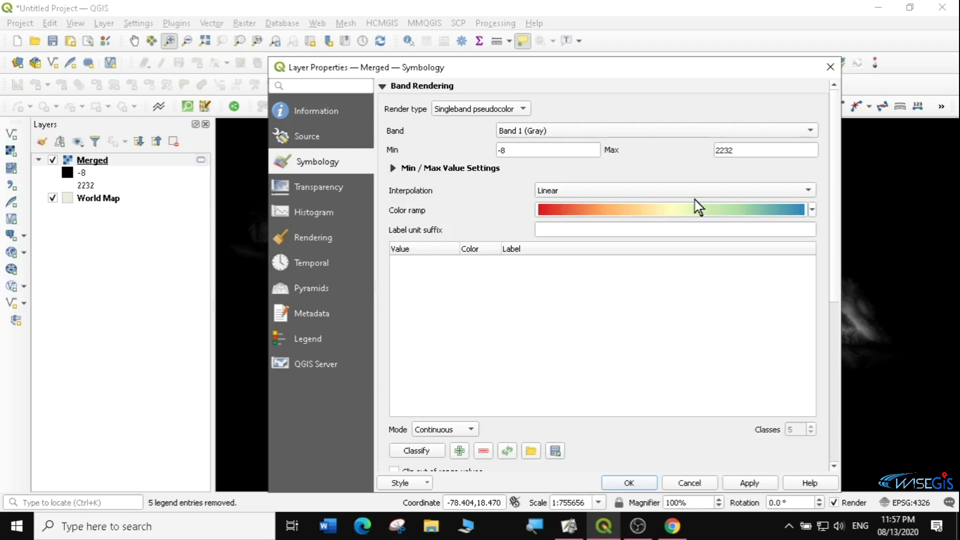
{"action": "left_click", "coordinate": [813, 210]}
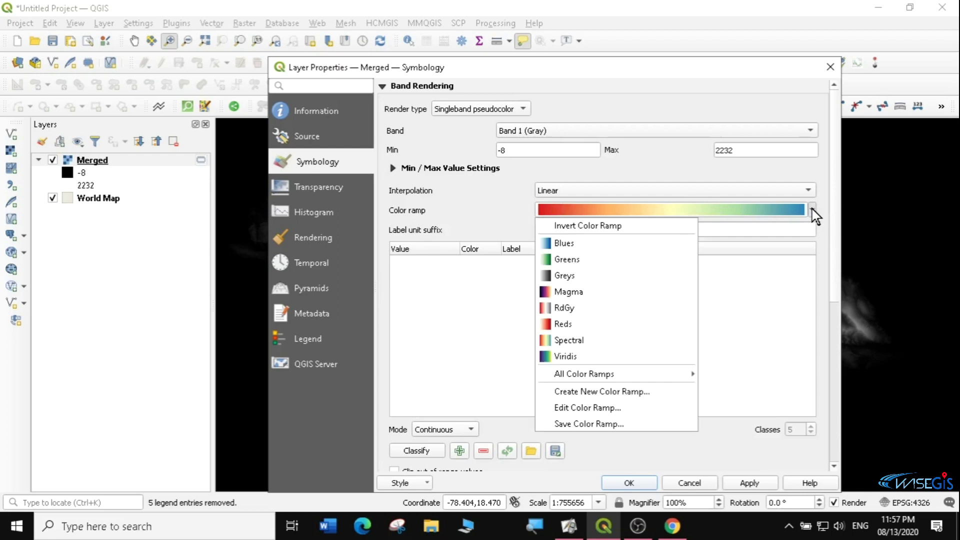
{"action": "left_click", "coordinate": [602, 392]}
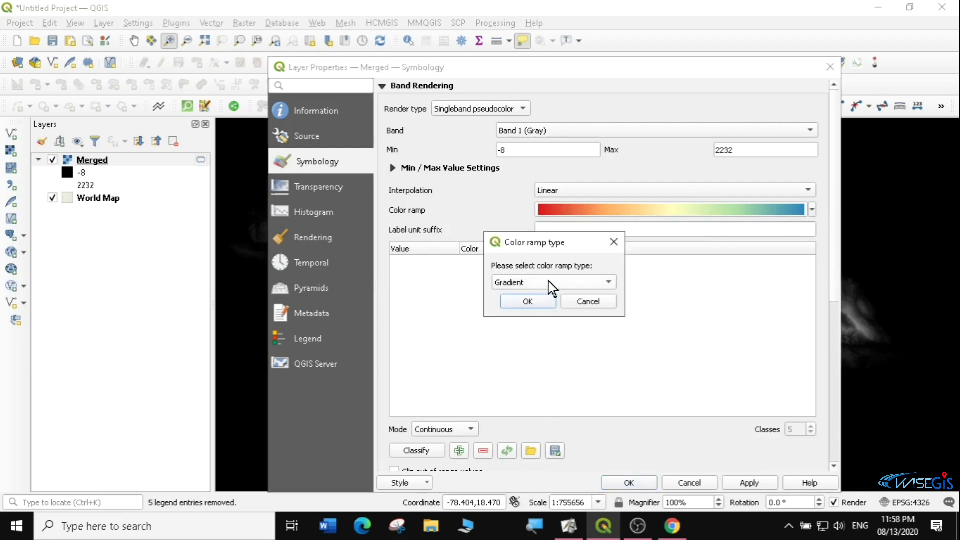
{"action": "left_click", "coordinate": [609, 283]}
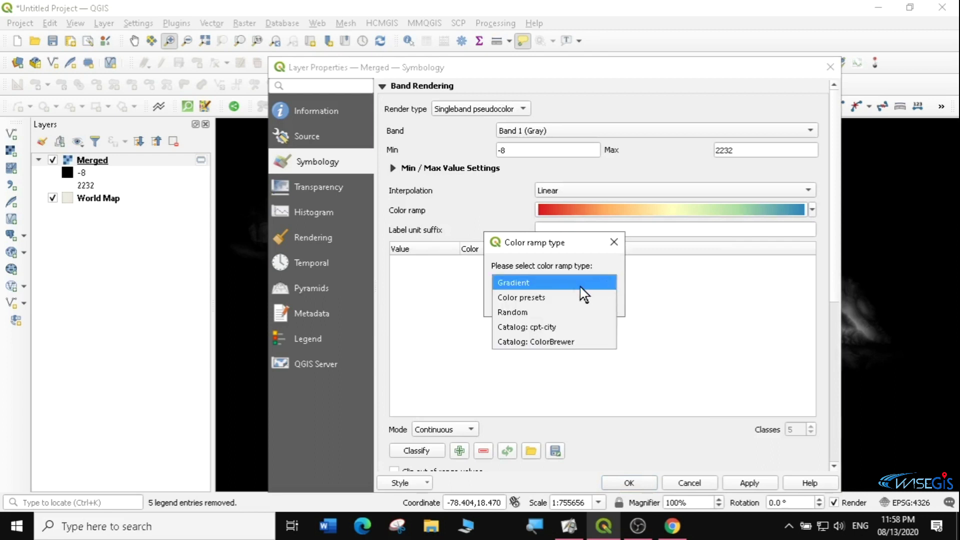
{"action": "left_click", "coordinate": [553, 330]}
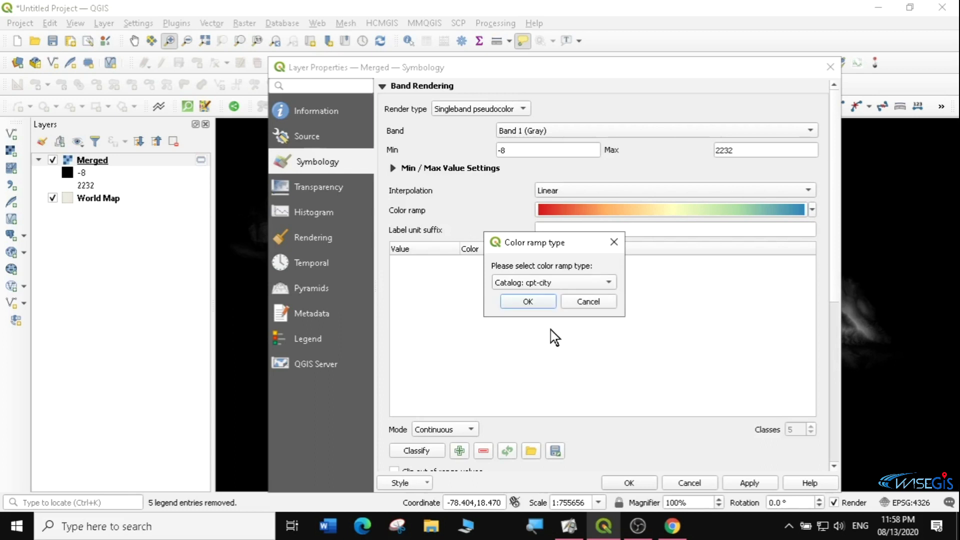
{"action": "left_click", "coordinate": [527, 302]}
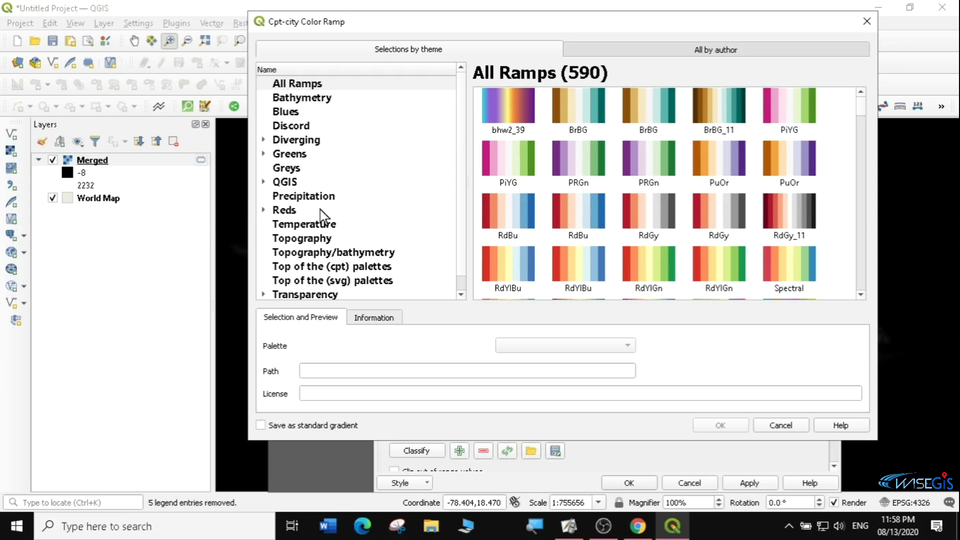
Choose the elevation ramp from the Topography palettes, classify the values in Continuous mode and apply the symbology to the Merged layer.
{"action": "left_click", "coordinate": [302, 241]}
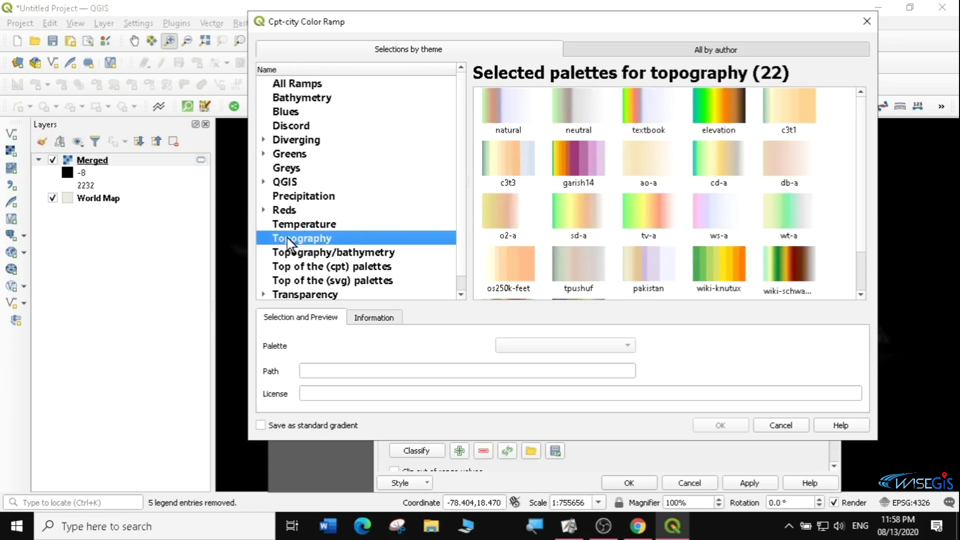
{"action": "left_click", "coordinate": [726, 117]}
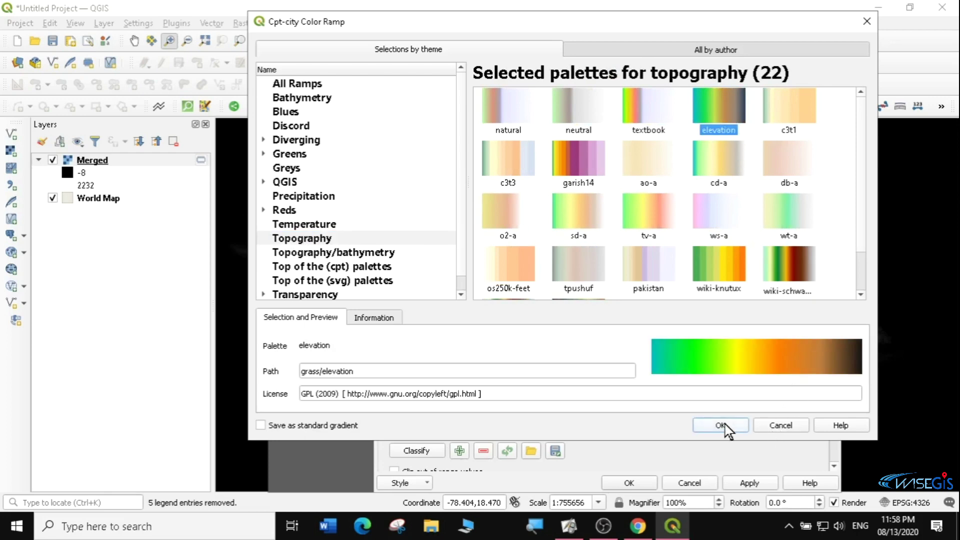
{"action": "left_click", "coordinate": [721, 425]}
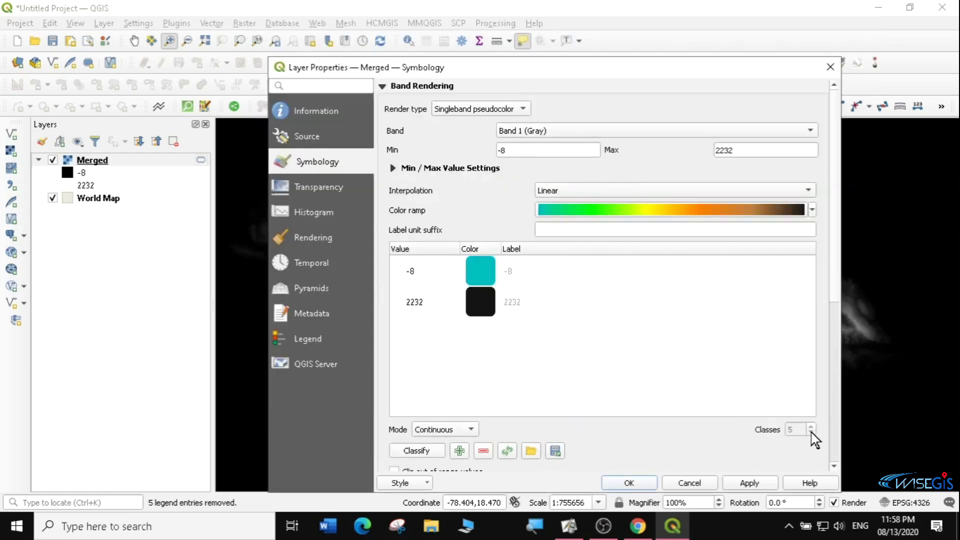
{"action": "left_click", "coordinate": [416, 451]}
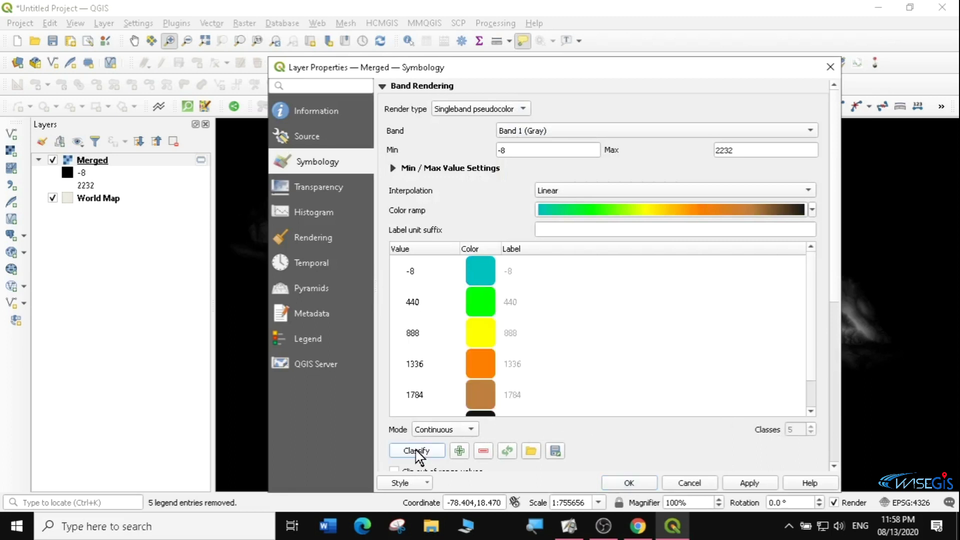
{"action": "left_click", "coordinate": [752, 483]}
{"action": "left_click", "coordinate": [629, 483]}
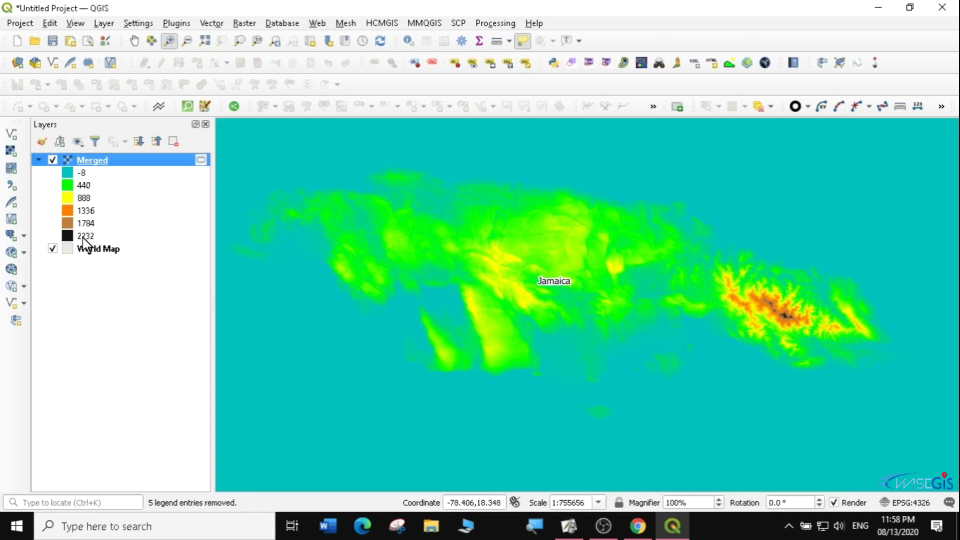
Examine the colored relief of Jamaica's eastern mountains up close, then return to the full extent of the Merged layer.
{"action": "left_click_drag", "start_coordinate": [731, 276], "coordinate": [868, 359]}
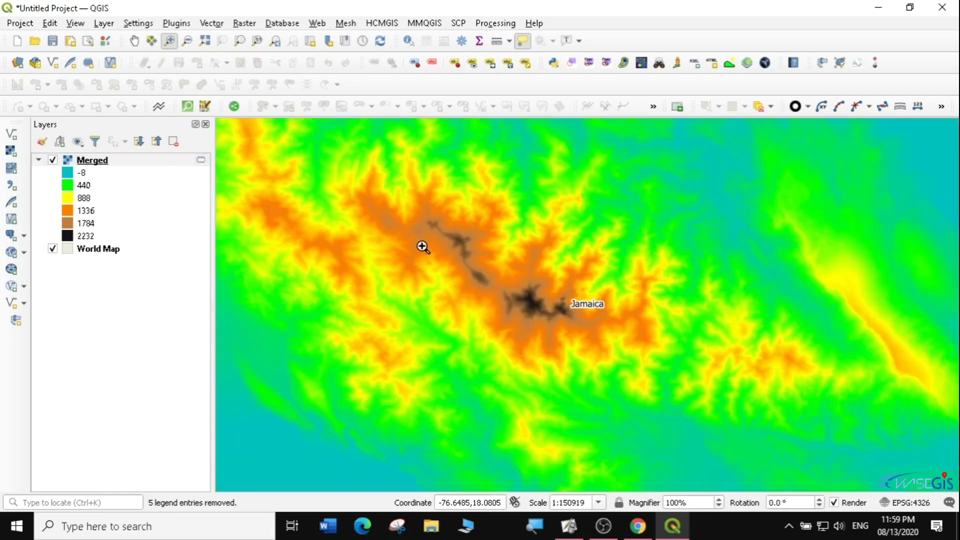
{"action": "left_click_drag", "start_coordinate": [395, 201], "coordinate": [654, 393]}
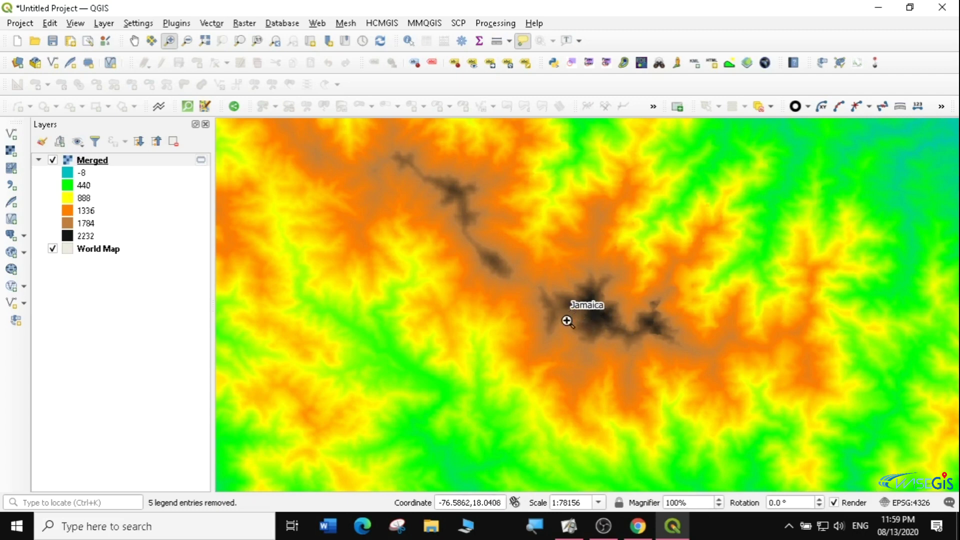
{"action": "right_click", "coordinate": [95, 161]}
{"action": "left_click", "coordinate": [99, 166]}
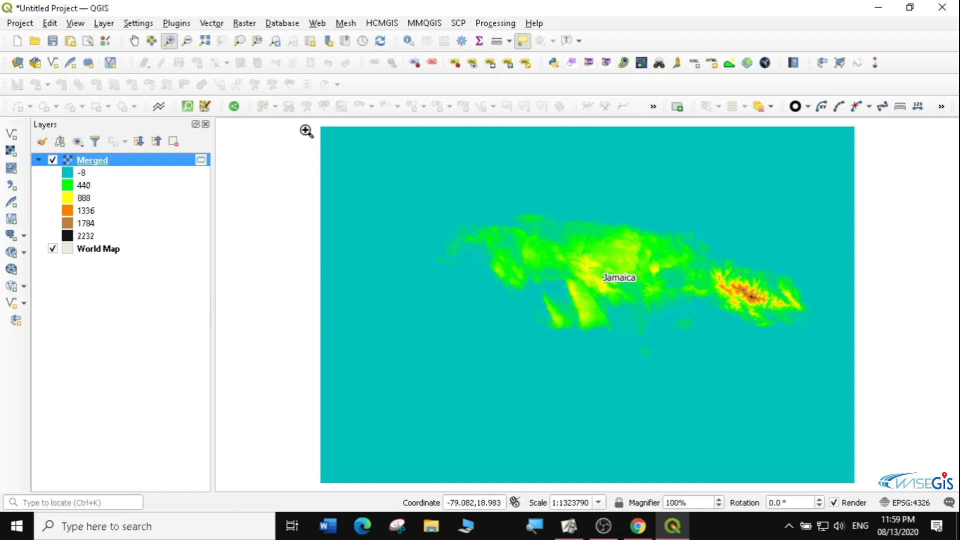
{"action": "left_click", "coordinate": [210, 24]}
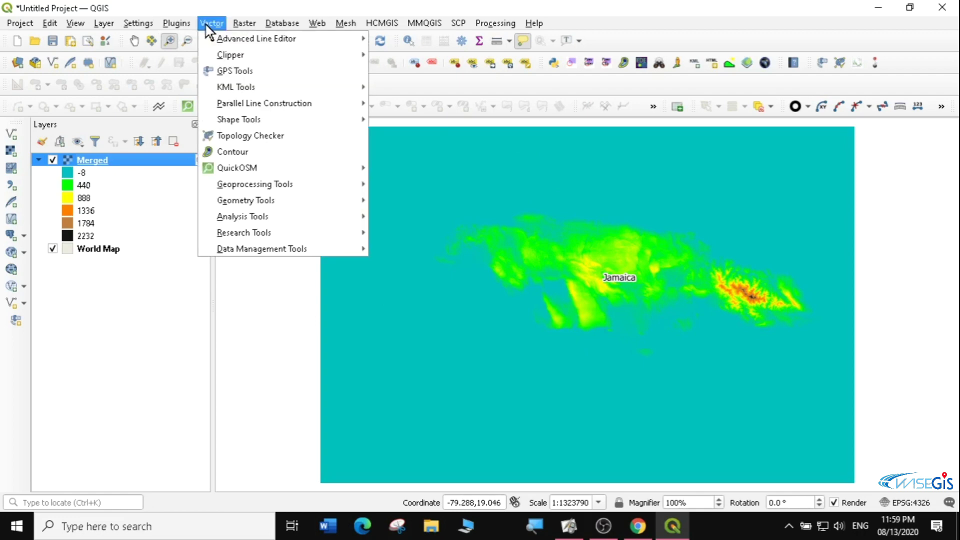
{"action": "mouse_move", "coordinate": [177, 24]}
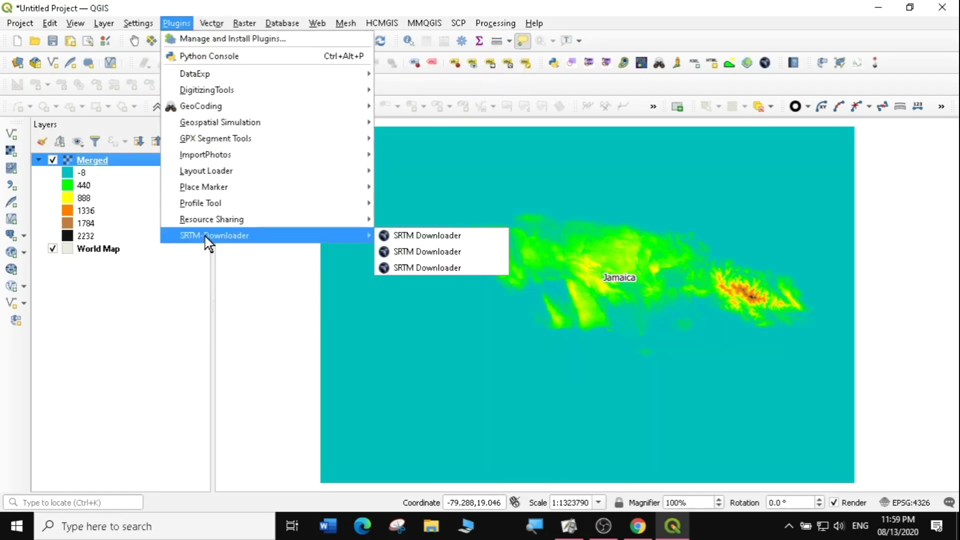
{"action": "left_click", "coordinate": [175, 23]}
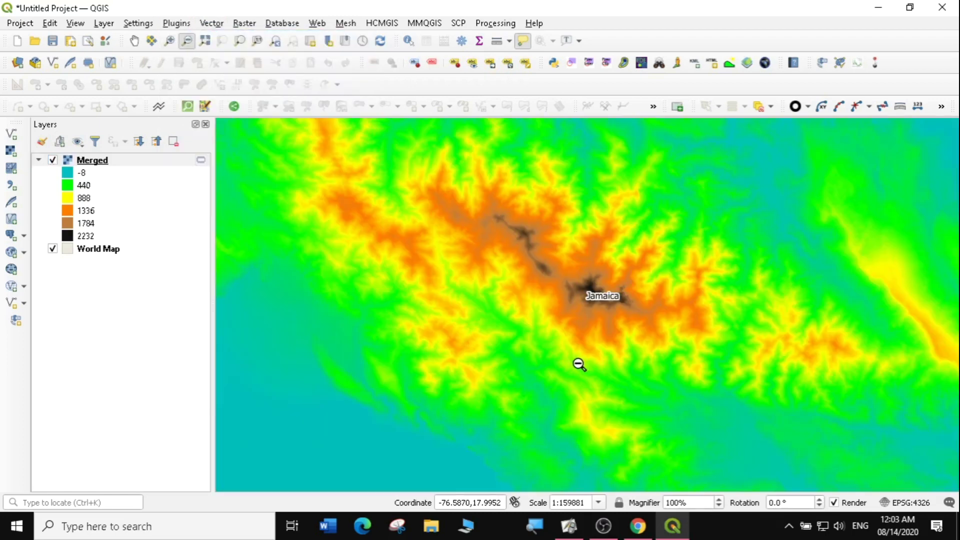